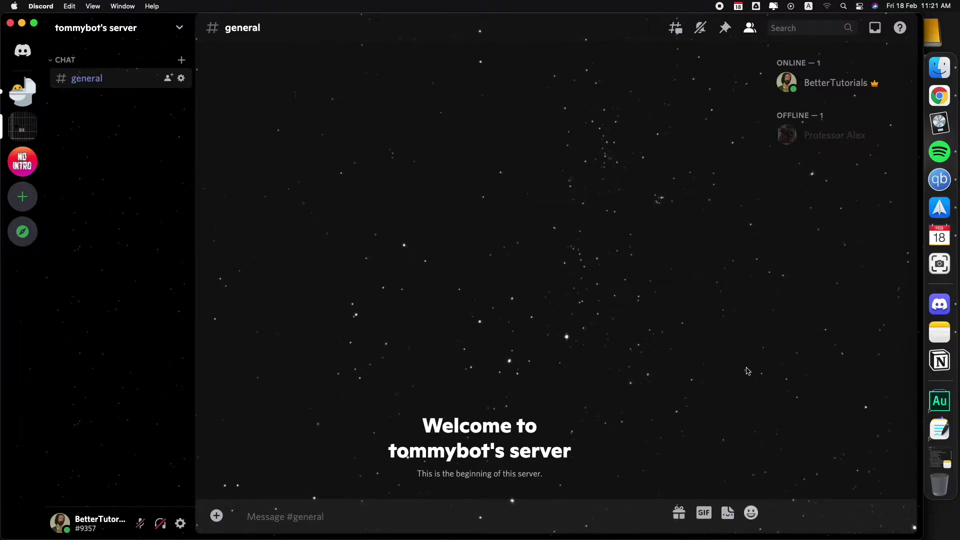
Check Discord's empty BetterDiscord Plugins page, then switch to the BetterDiscord website in Chrome
left_click(181, 523)
scroll(198, 424, "down", 10)
left_click(163, 305)
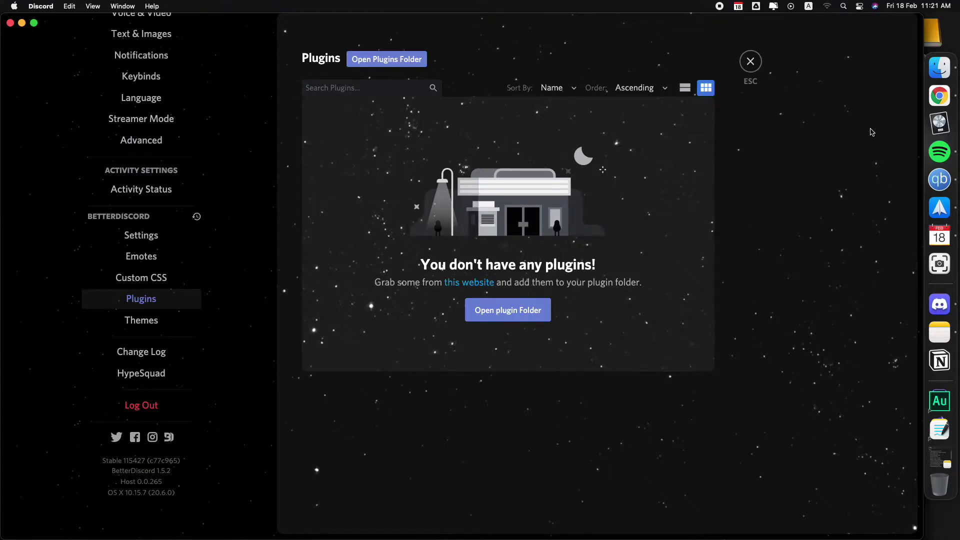
left_click(933, 95)
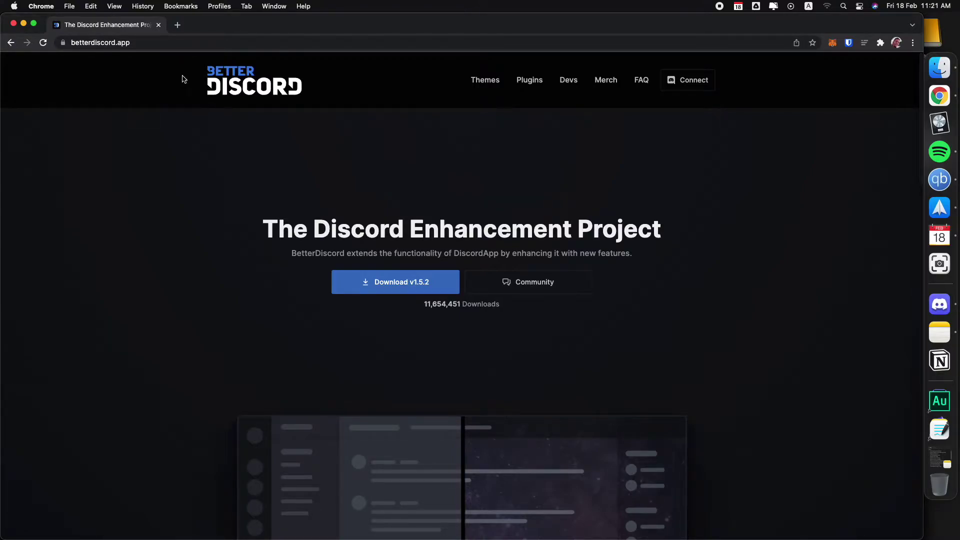
Reload betterdiscord.app and search its Plugins catalogue for 'transla'
key("super+l")
key("Return")
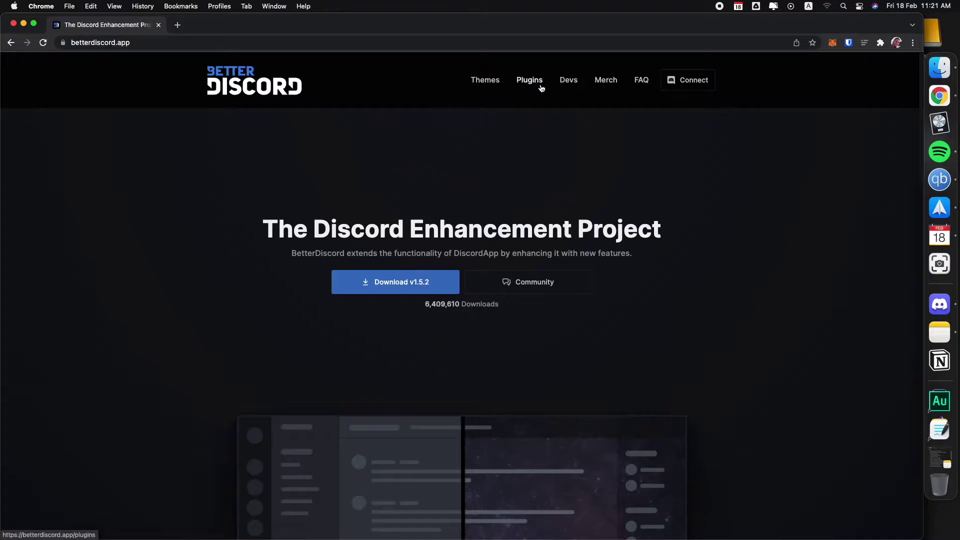
left_click(540, 88)
left_click(598, 145)
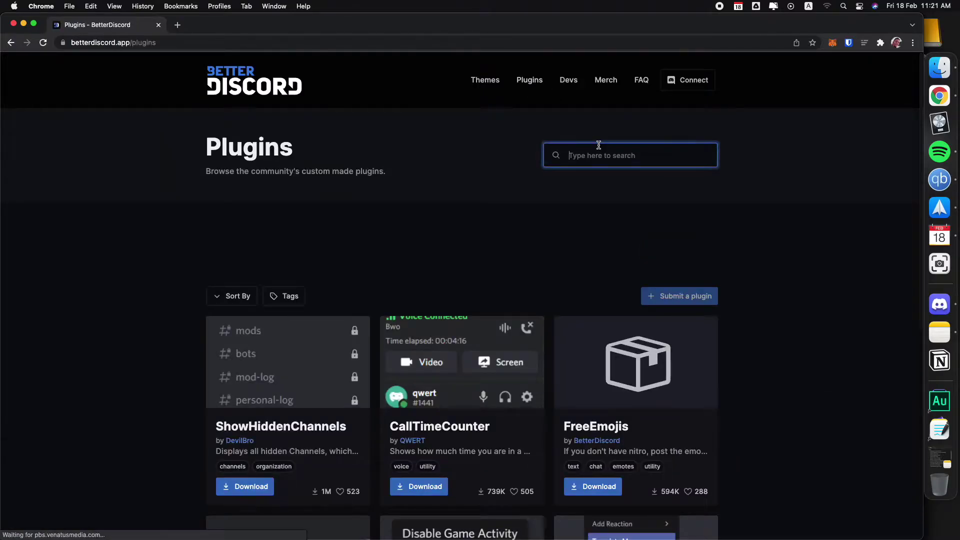
type("transla")
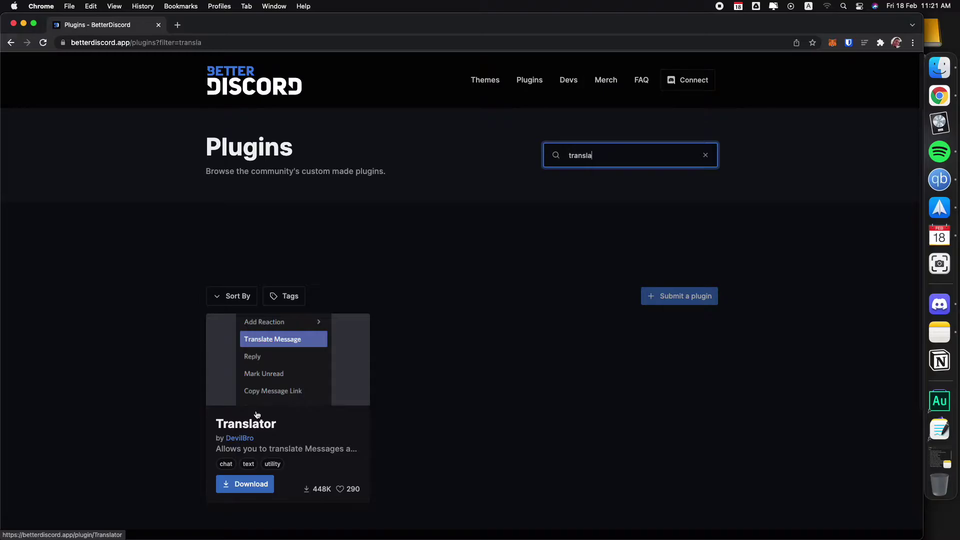
Download Translator.plugin.js from the Translator plugin page and reveal it in the Downloads folder
left_click(272, 405)
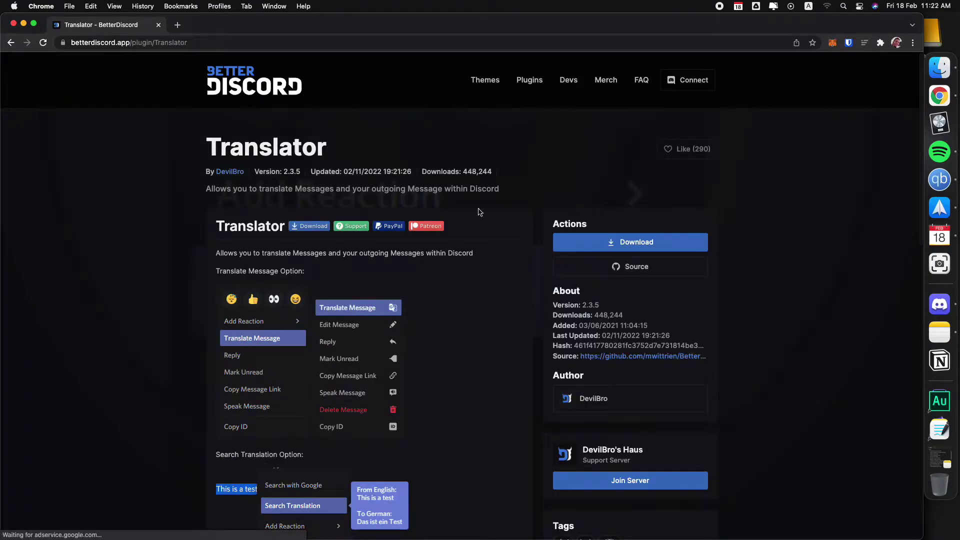
left_click(616, 245)
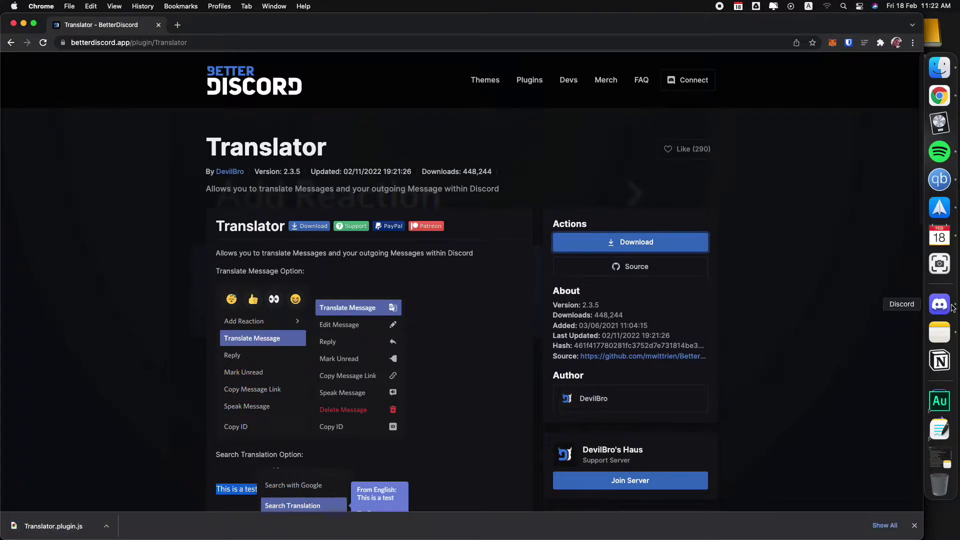
left_click(106, 525)
left_click(199, 528)
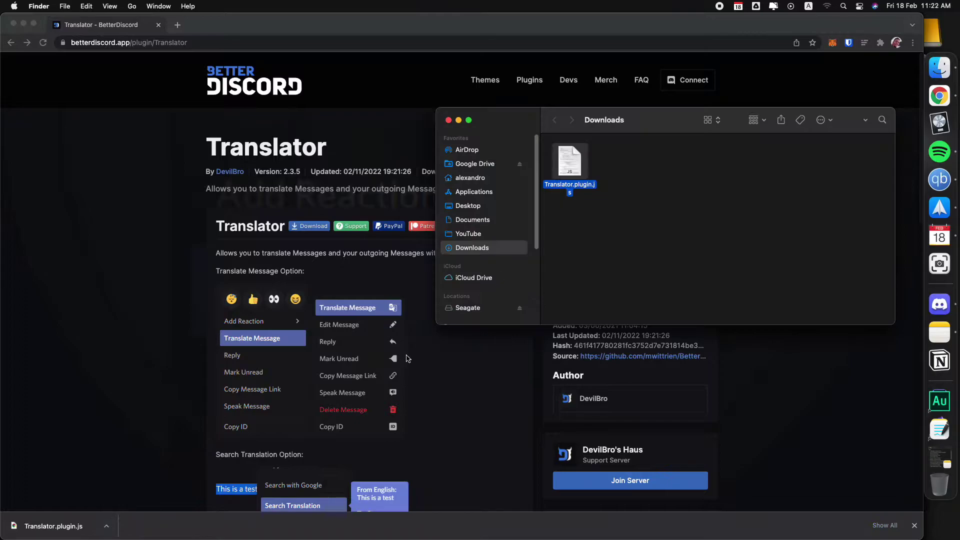
left_click(640, 122)
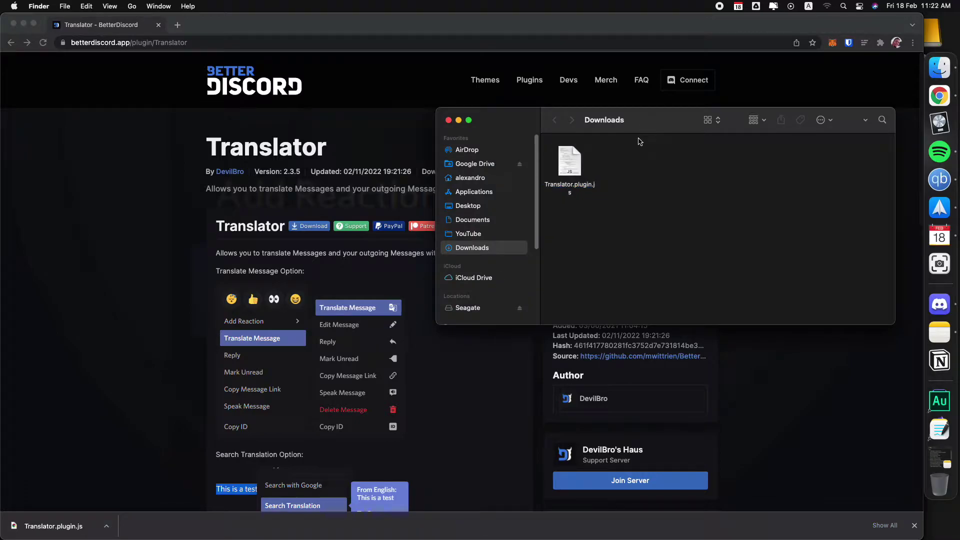
Move Translator.plugin.js from Downloads into the BetterDiscord plugins folder so Discord lists Translator v2.3.5
left_click(940, 303)
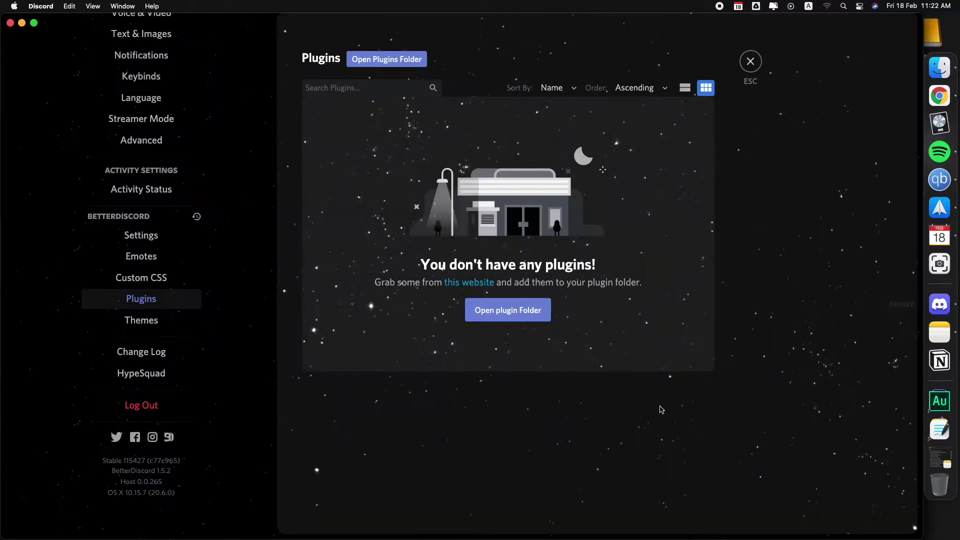
left_click(510, 310)
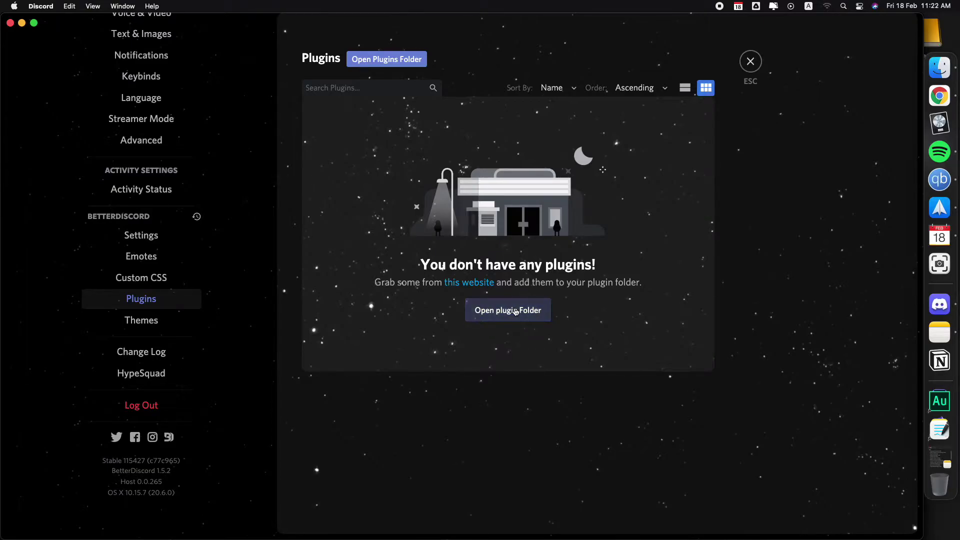
left_click_drag(630, 131, 254, 267)
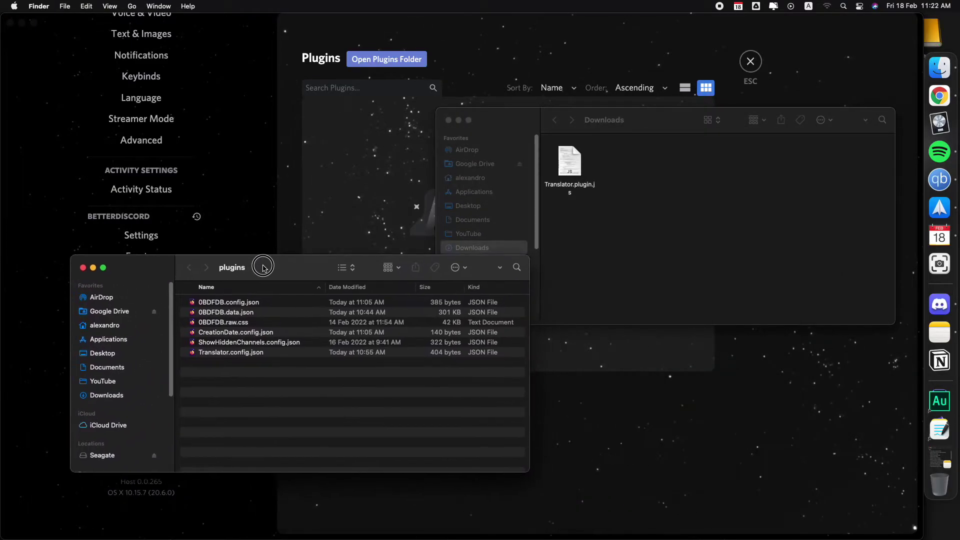
left_click(666, 195)
left_click(573, 170)
left_click_drag(573, 170, 266, 419)
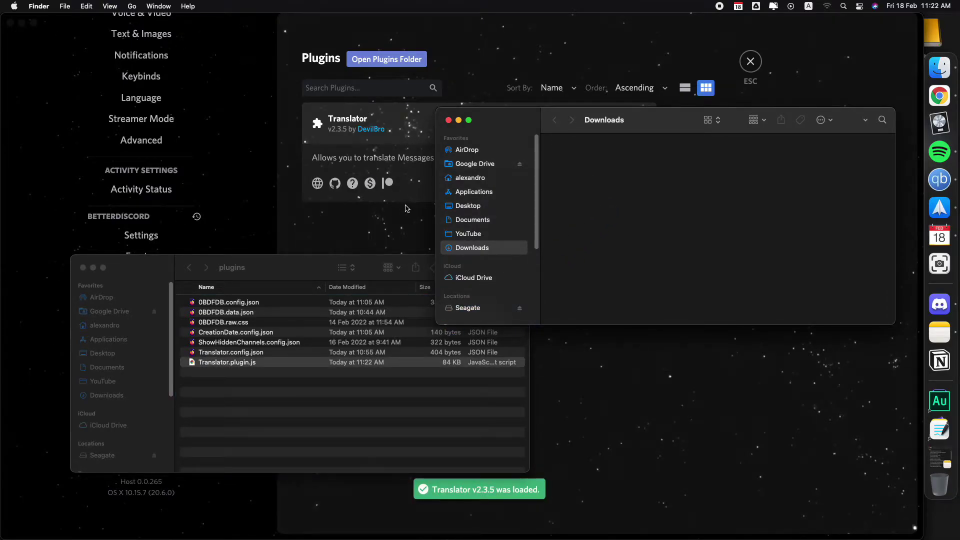
left_click(396, 220)
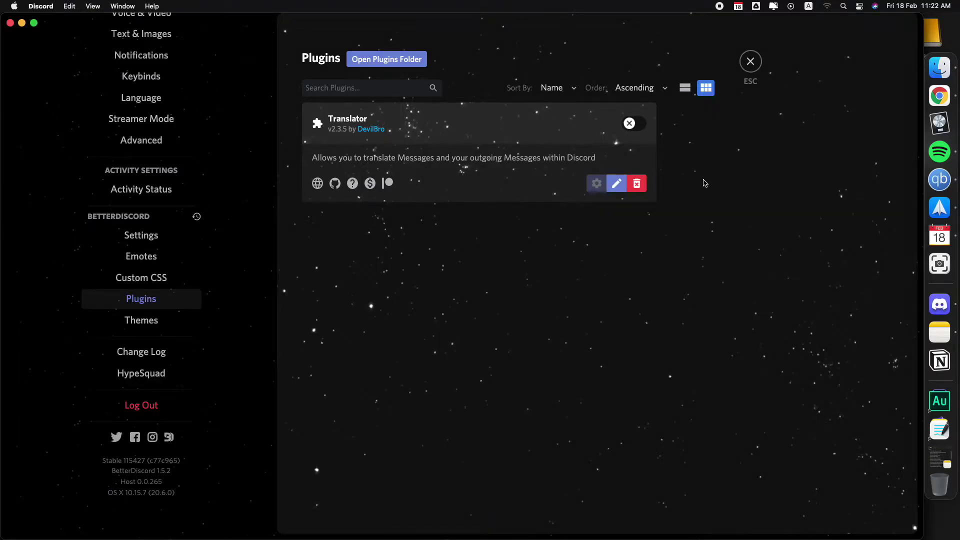
Post the Spanish message 'Yo soy una silla' in #general
left_click(751, 80)
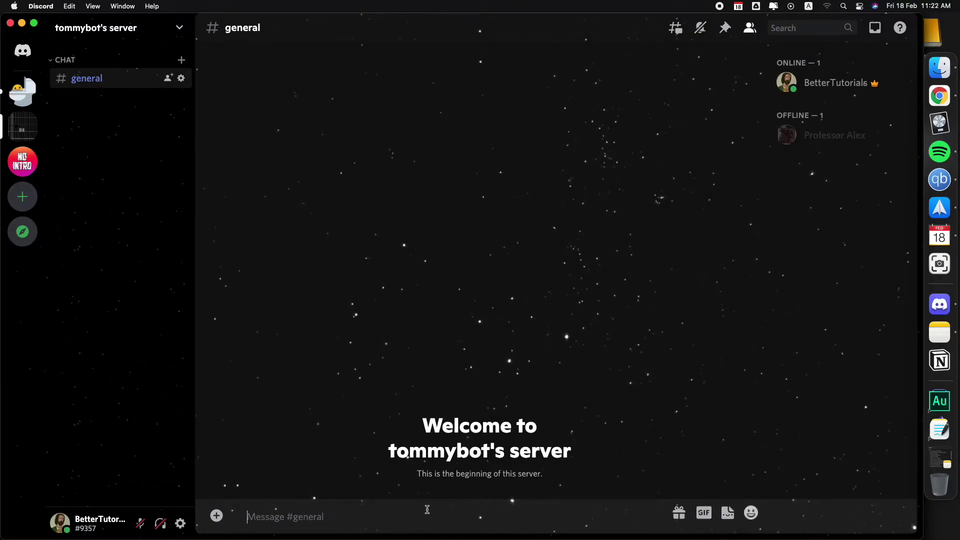
type("Yo so")
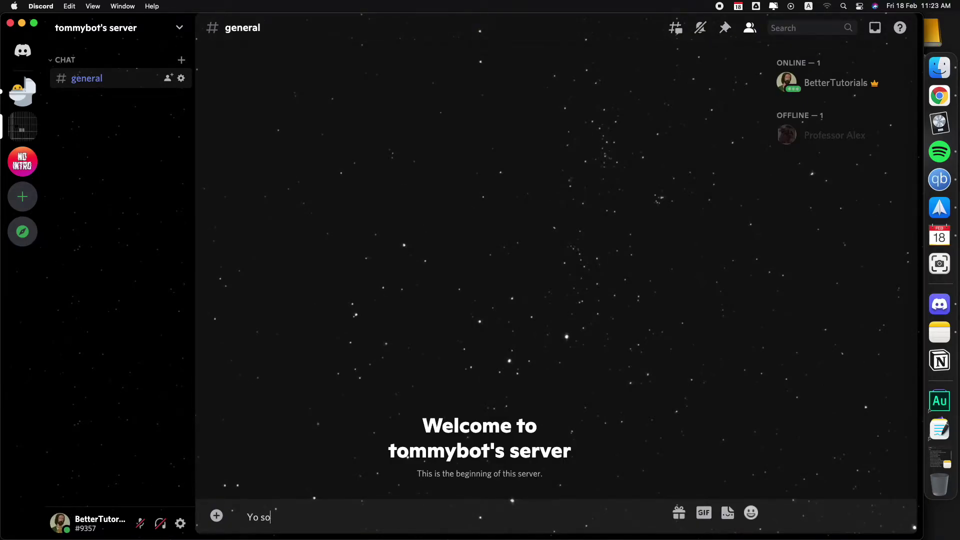
type("ty una silla")
key("Return")
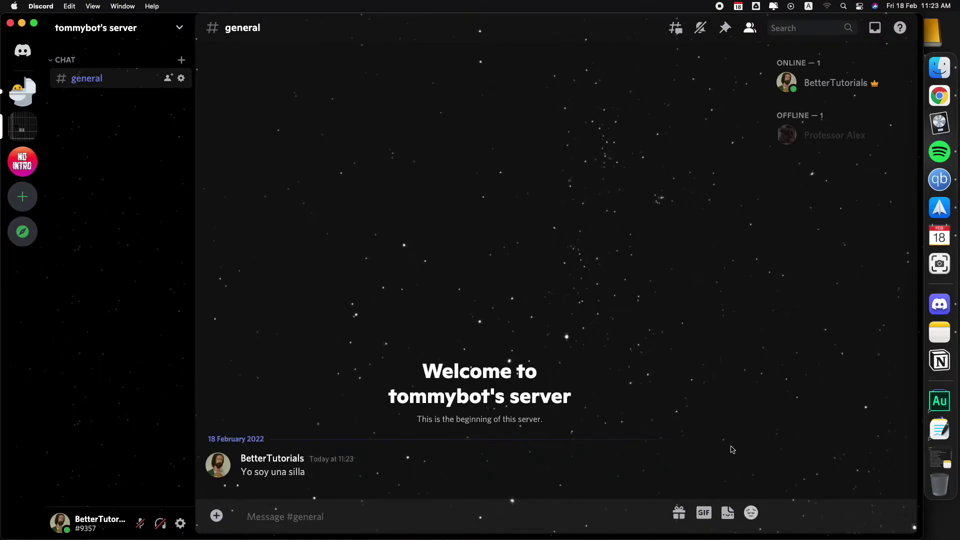
left_click(742, 458)
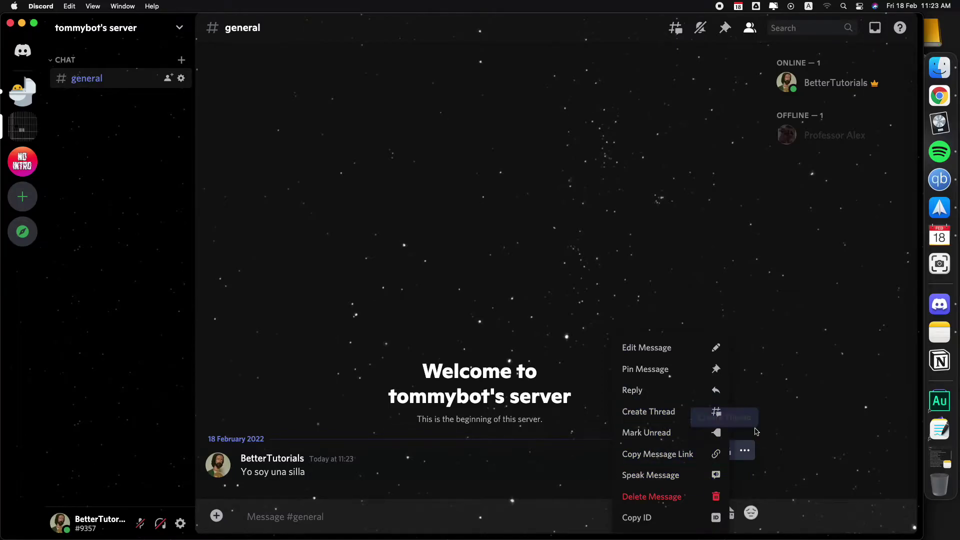
left_click(780, 371)
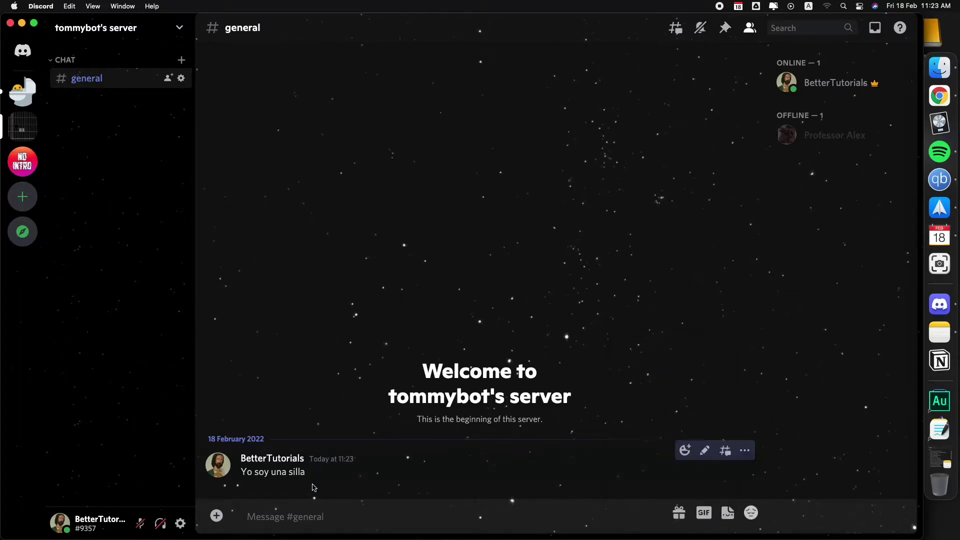
Switch on the Translator plugin in BetterDiscord's Plugins settings
left_click(180, 523)
scroll(166, 444, "down", 8)
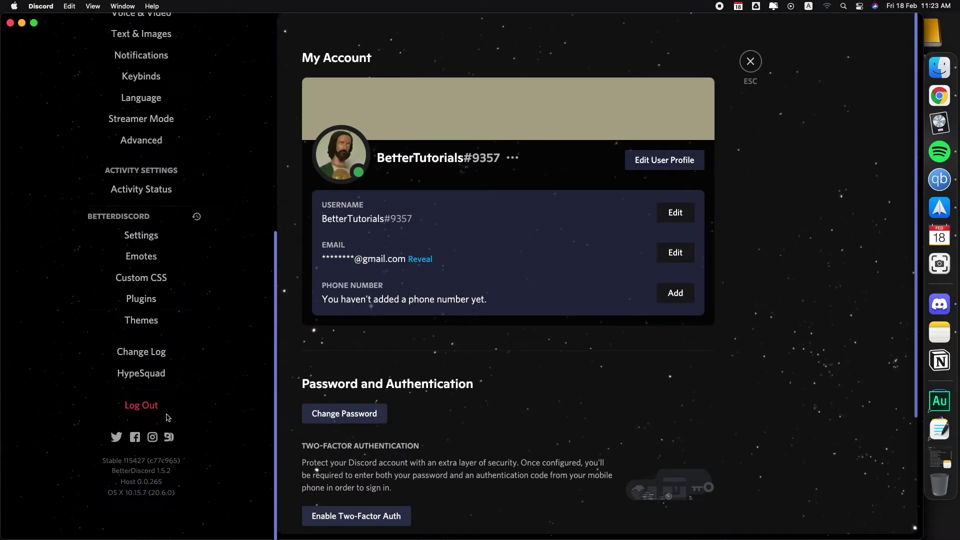
left_click(161, 302)
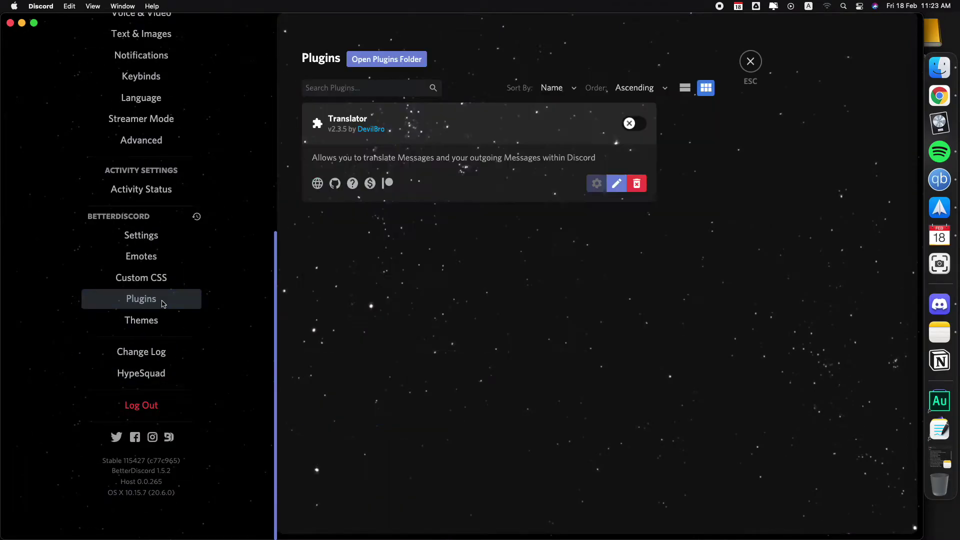
left_click(637, 124)
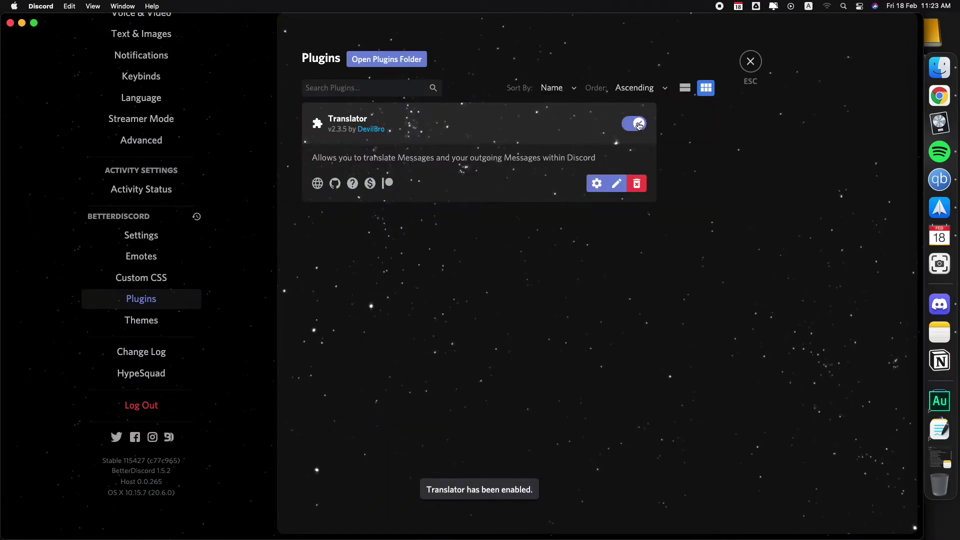
Translate the Spanish message into English so it reads 'I am a chair'
left_click(756, 64)
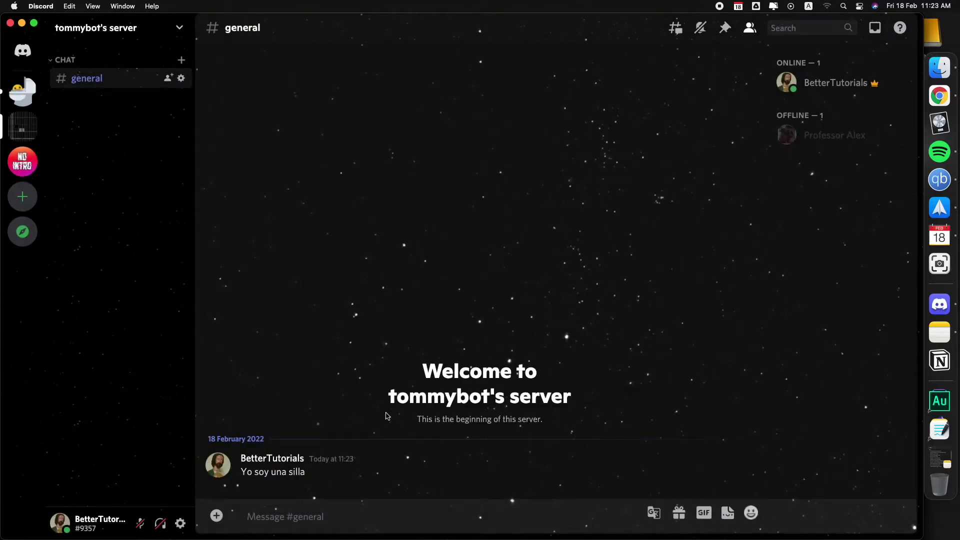
left_click_drag(278, 475, 324, 477)
left_click(411, 468)
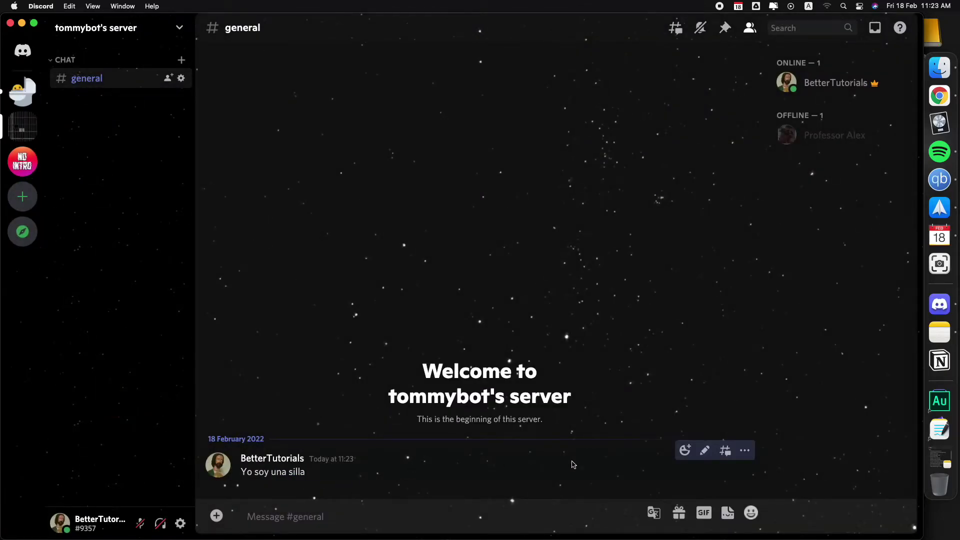
left_click(744, 451)
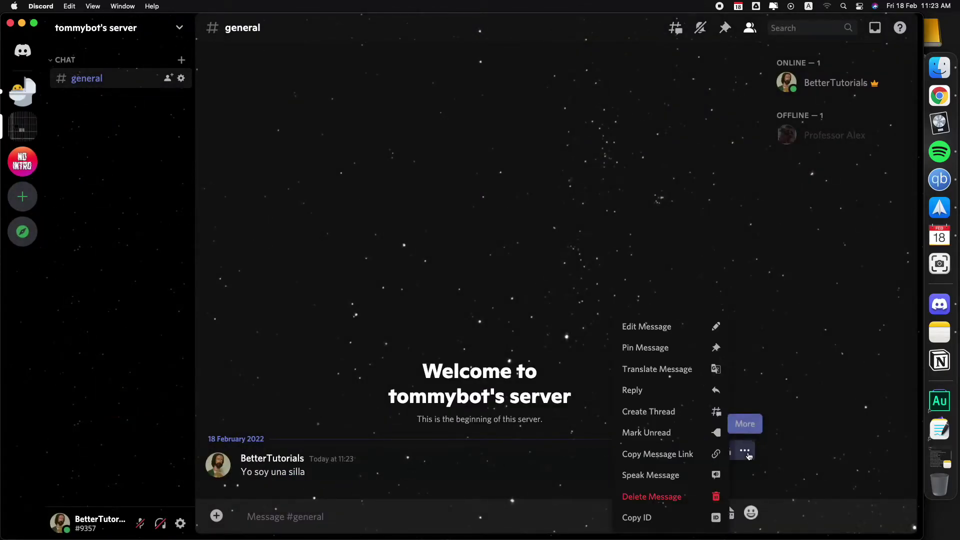
left_click(691, 372)
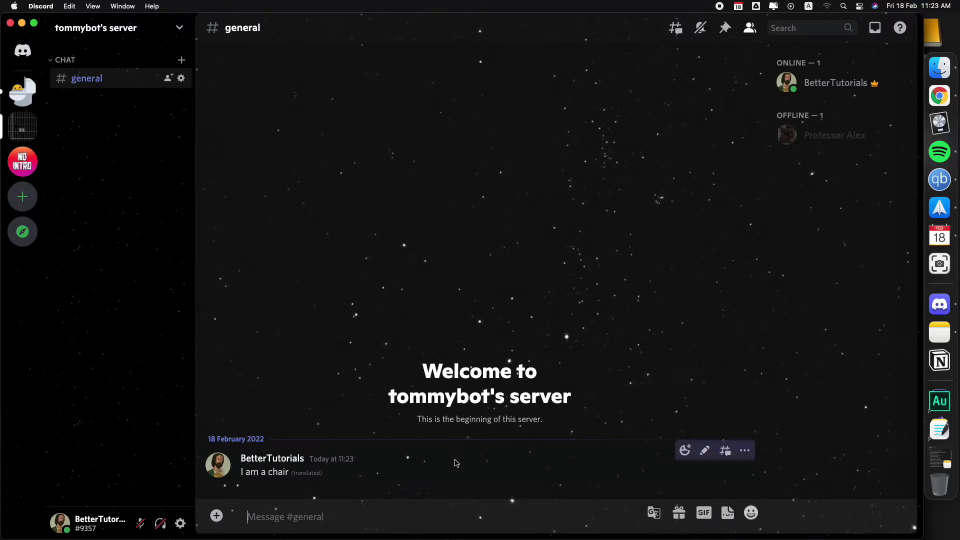
left_click_drag(271, 473, 288, 481)
mouse_move(305, 477)
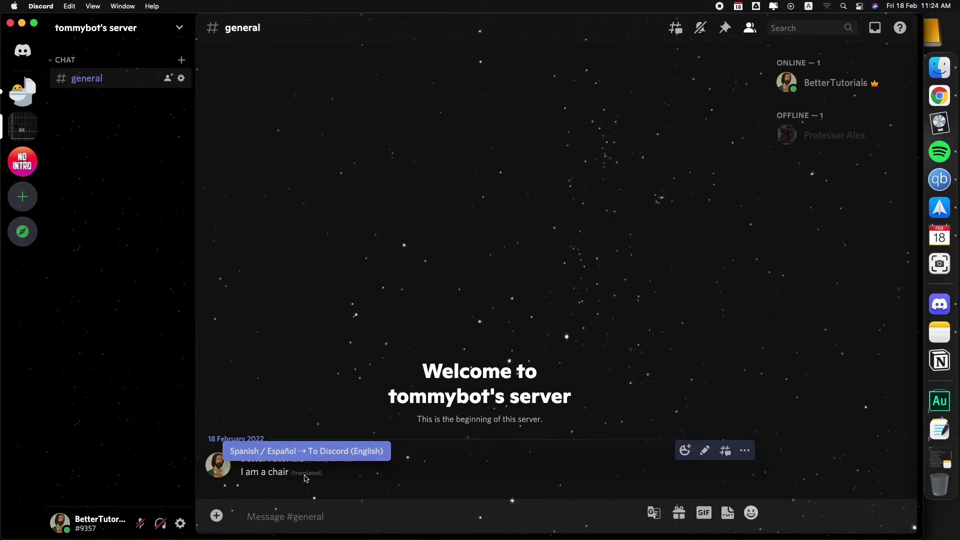
Set Translator's output language for received messages to Hawaiian and close its settings
left_click(653, 514)
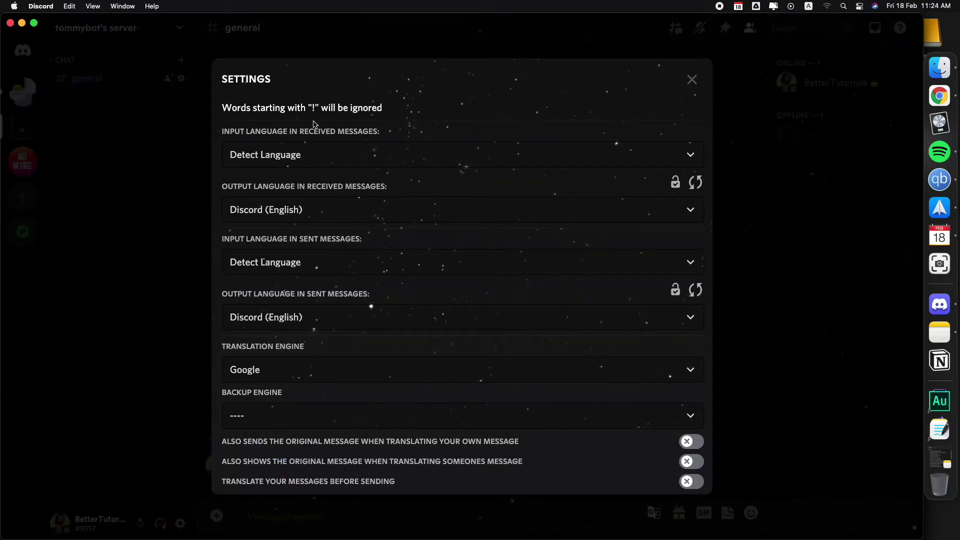
left_click(321, 153)
scroll(328, 186, "down", 5)
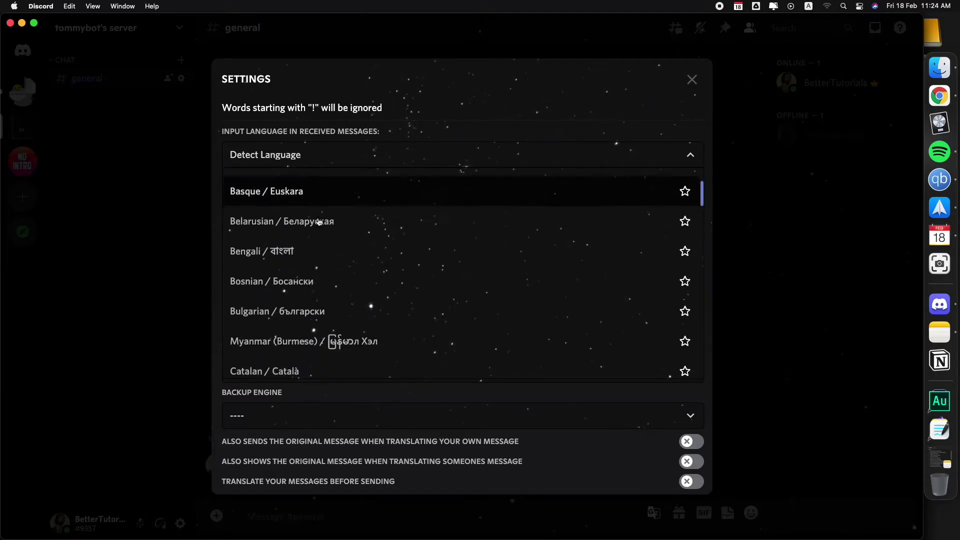
left_click(465, 133)
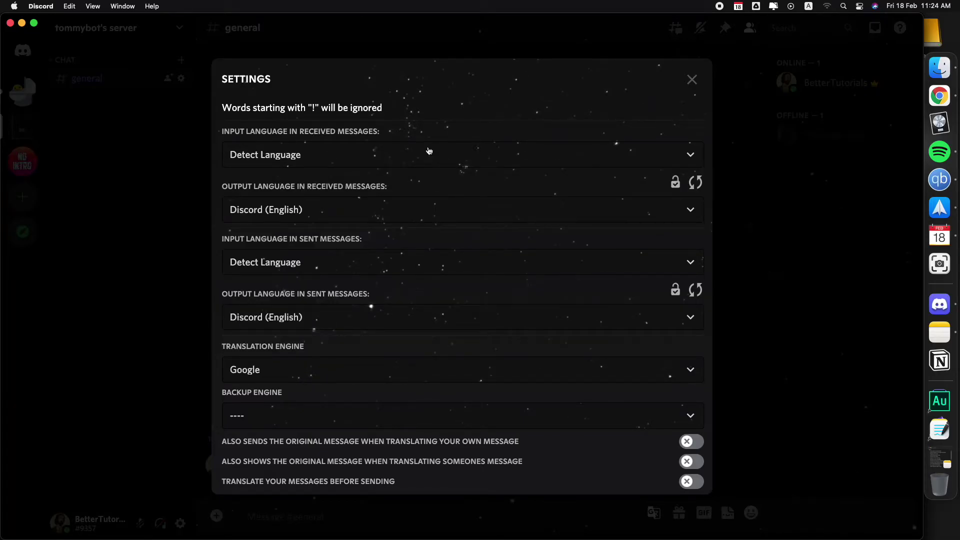
left_click(290, 208)
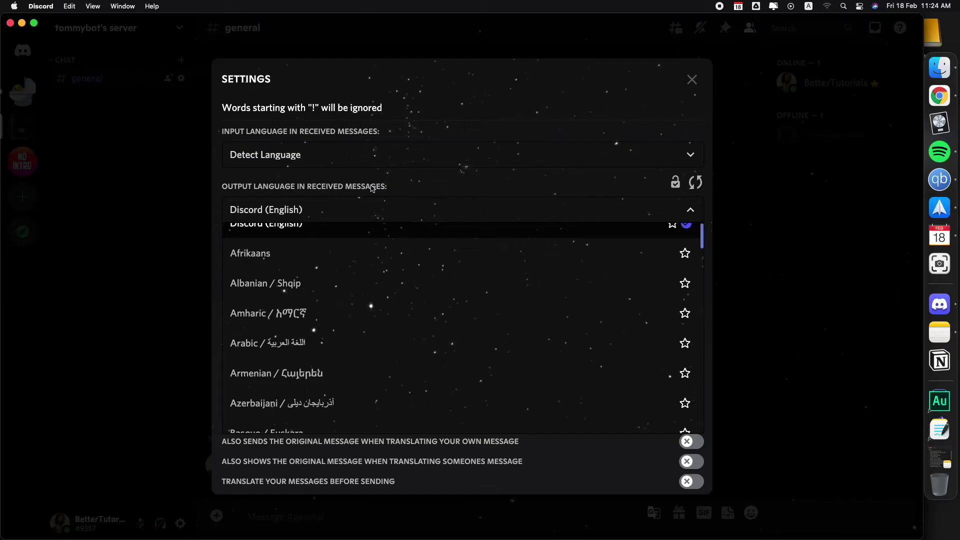
scroll(336, 245, "down", 15)
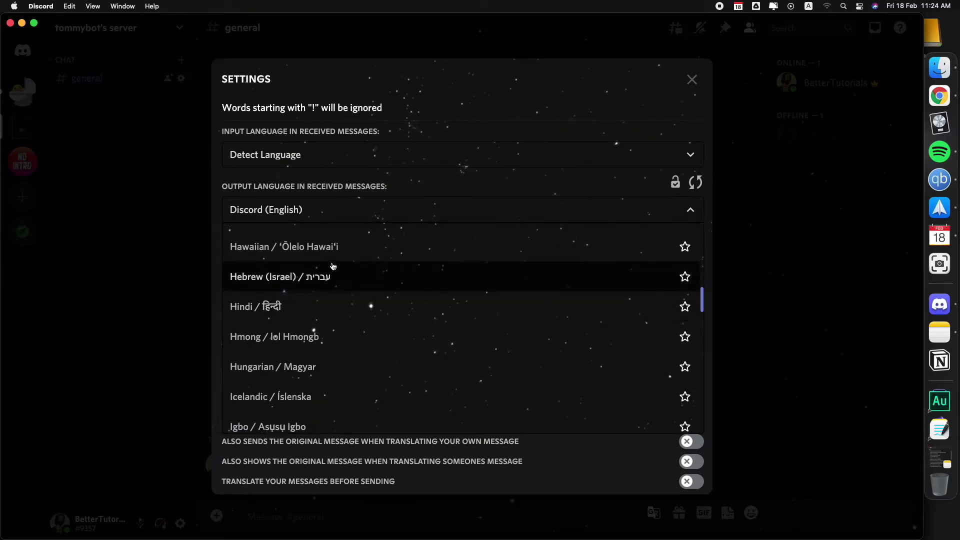
left_click(317, 260)
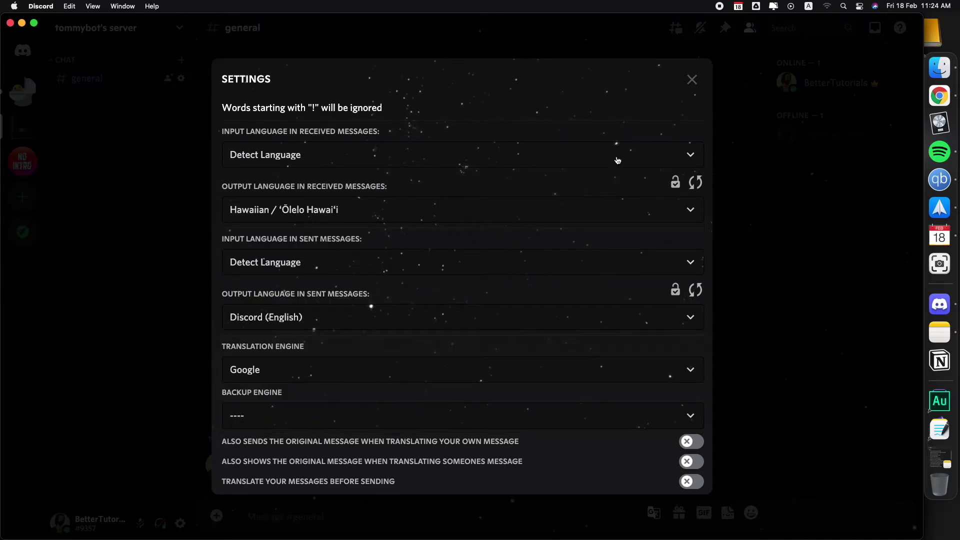
left_click(691, 79)
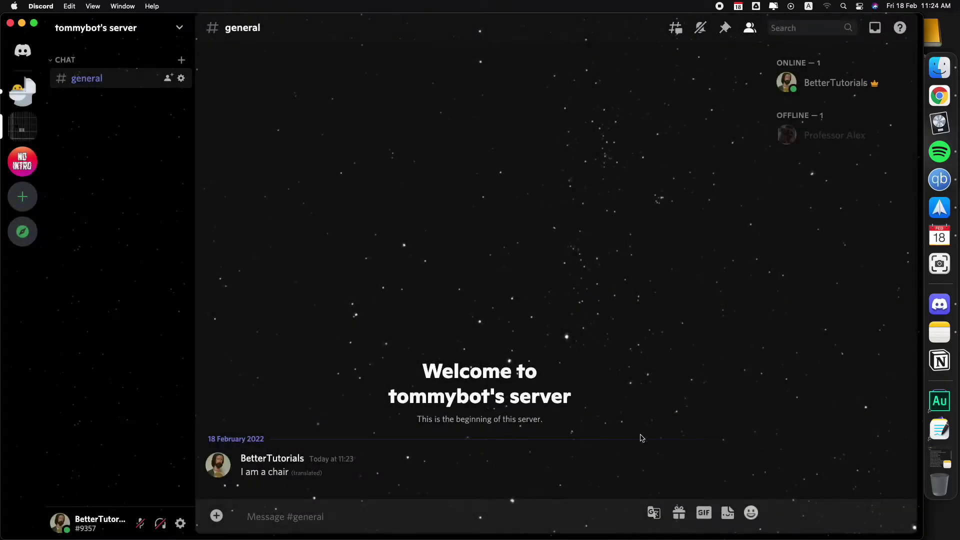
Untranslate the chair message, then retranslate it into Hawaiian as 'He noho au'
left_click(744, 451)
left_click(668, 369)
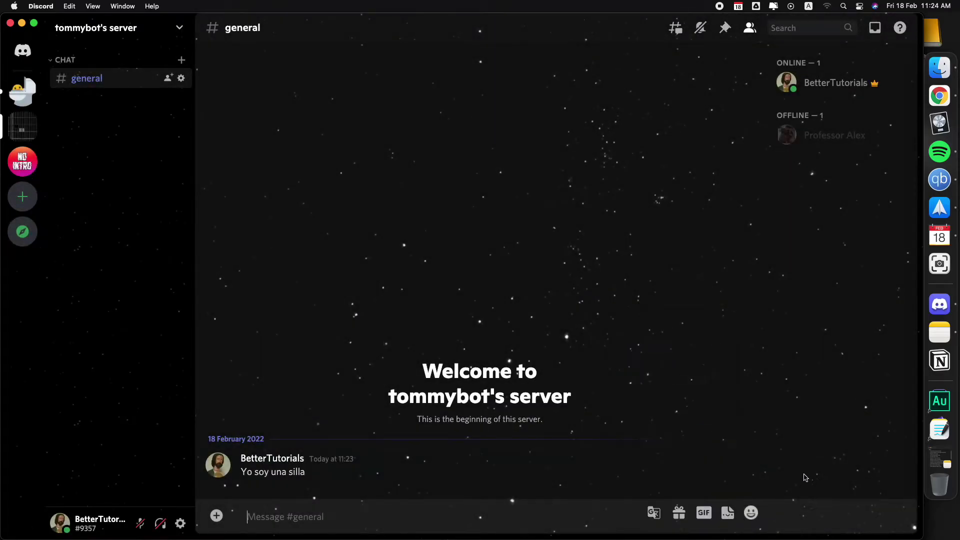
left_click(744, 451)
left_click(710, 369)
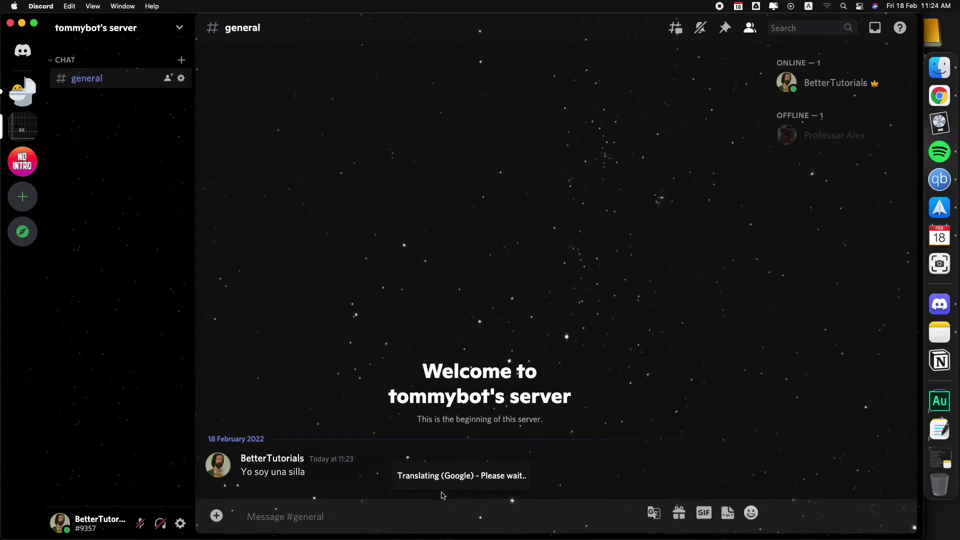
mouse_move(254, 482)
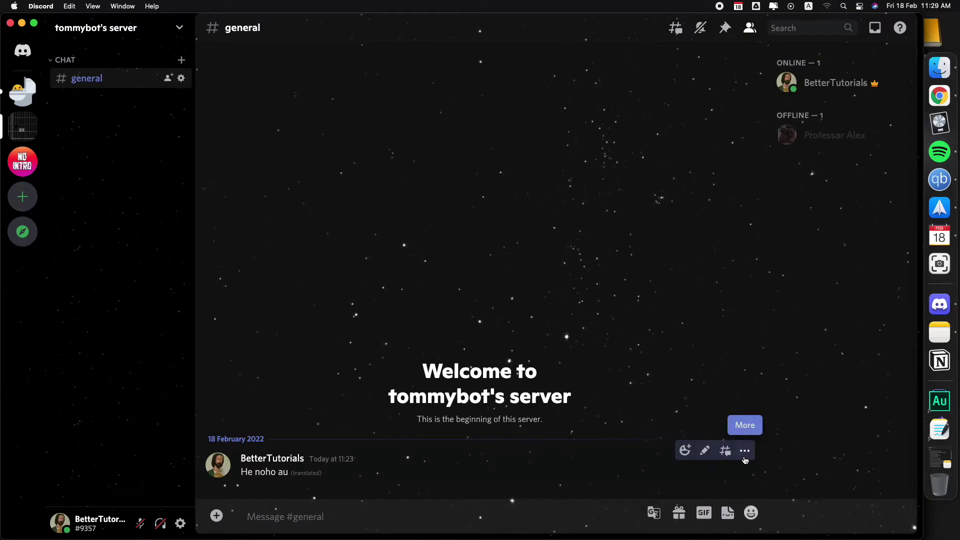
Delete the Hawaiian-translated message from #general
left_click(744, 449)
left_click(680, 496)
left_click(557, 340)
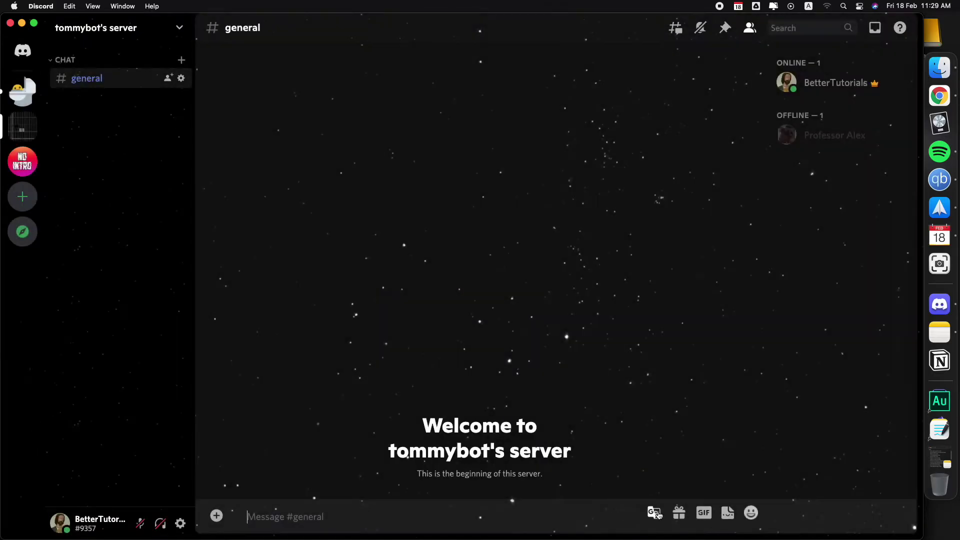
Turn on Translator's option to translate your own messages before sending
left_click(653, 513)
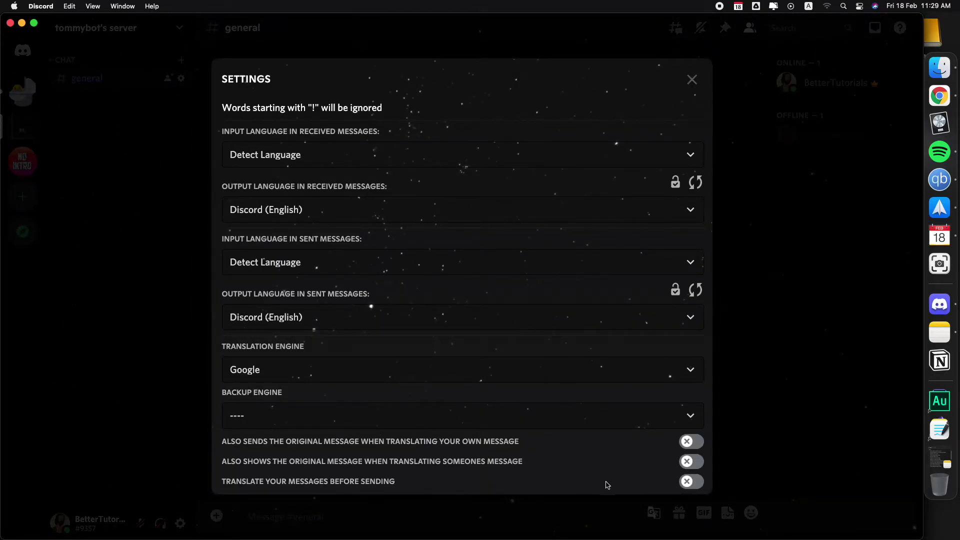
left_click(695, 481)
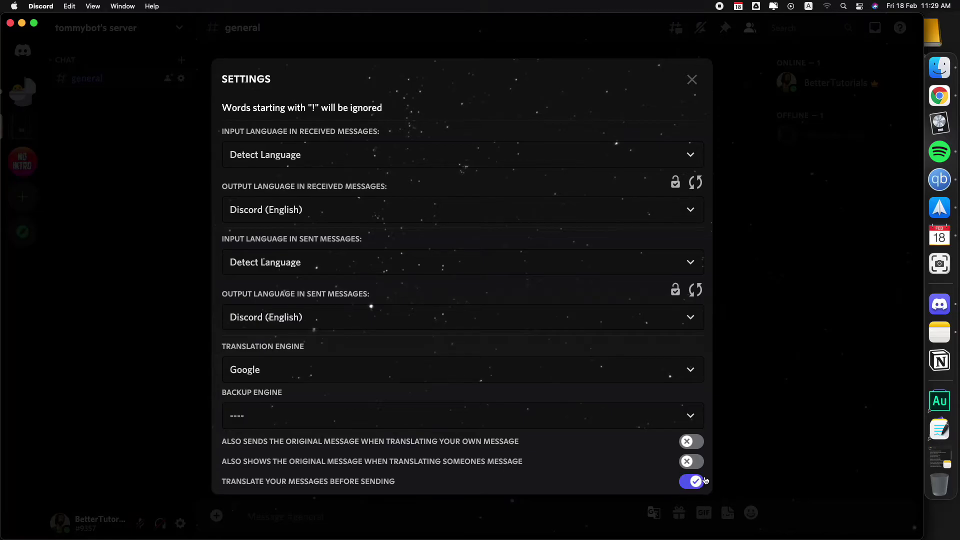
left_click(742, 472)
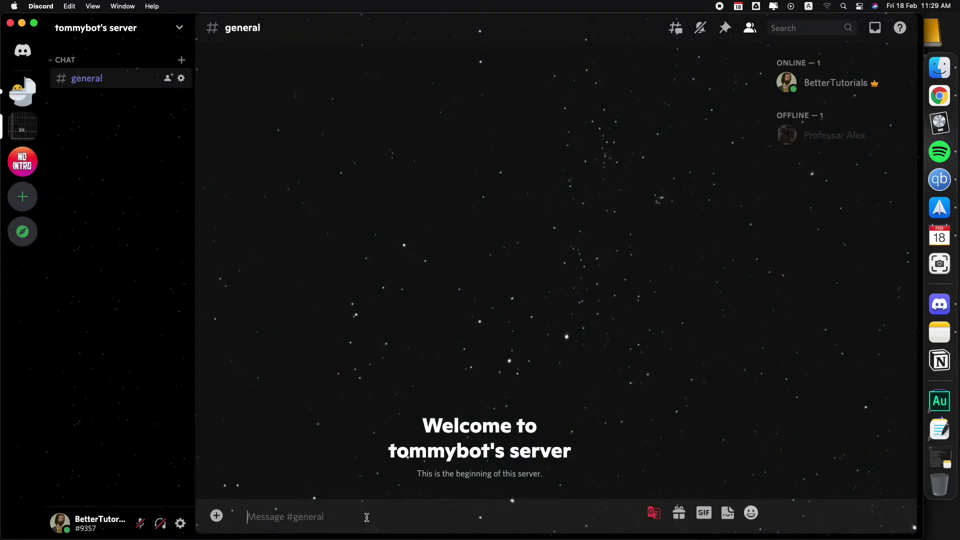
Send 'espejo negro' and 'esto es fuera de este mundo', posted as English translations
type("esp")
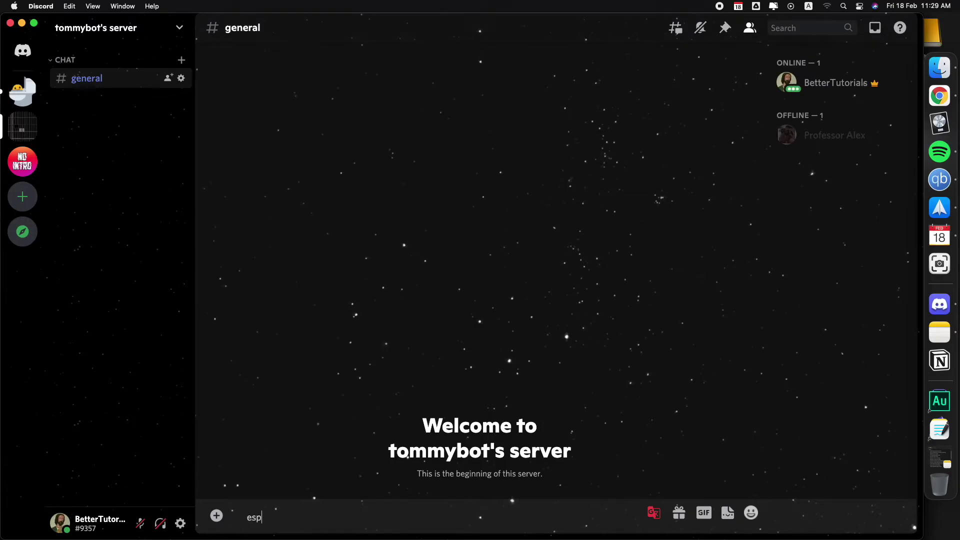
type("ejo negro")
key("Return")
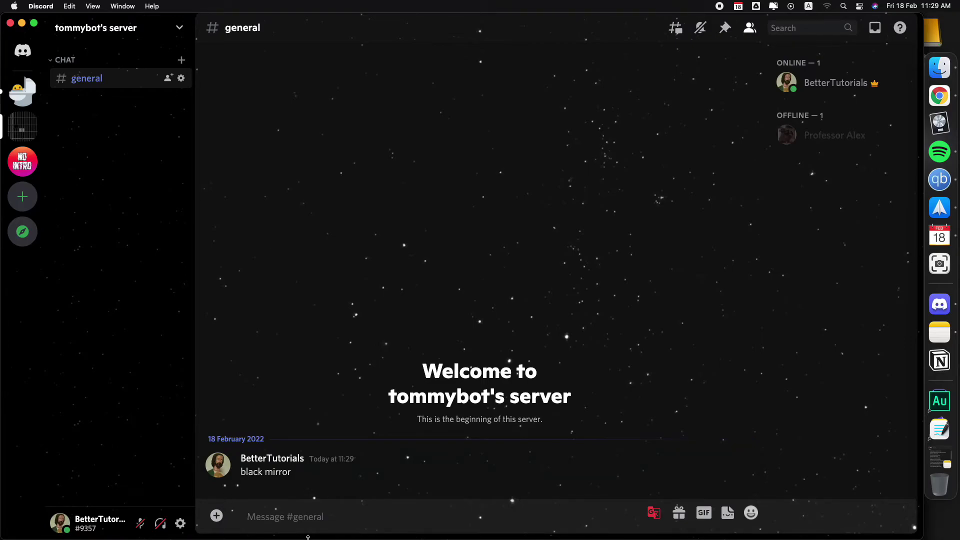
type("esto es")
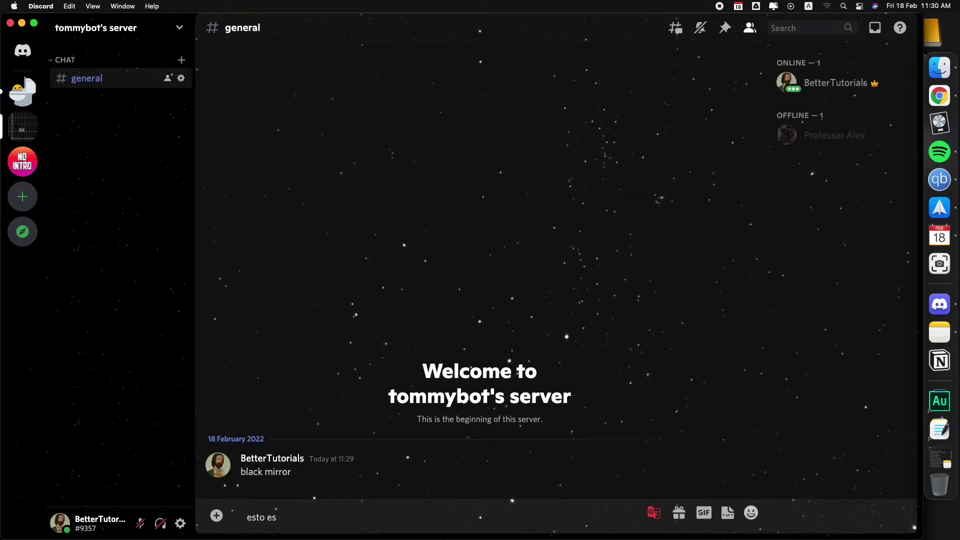
type(" fuera de este mund")
type("o")
key("Return")
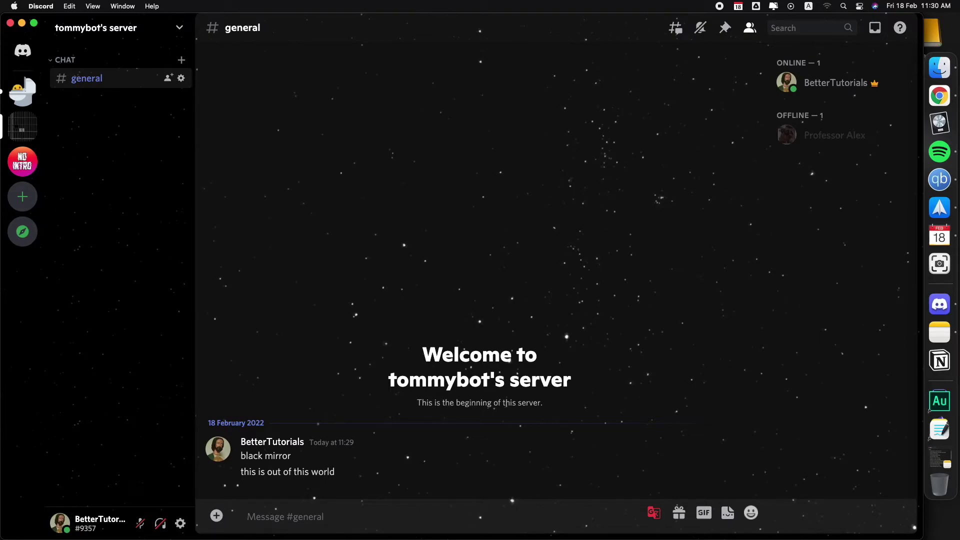
Delete the 'black mirror' and 'this is out of this world' messages
mouse_move(586, 474)
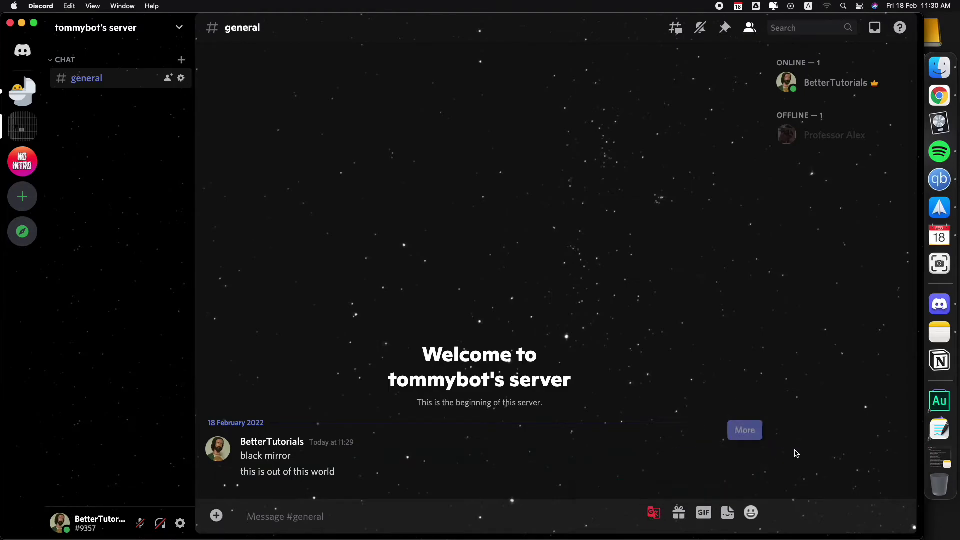
left_click(745, 456, "shift")
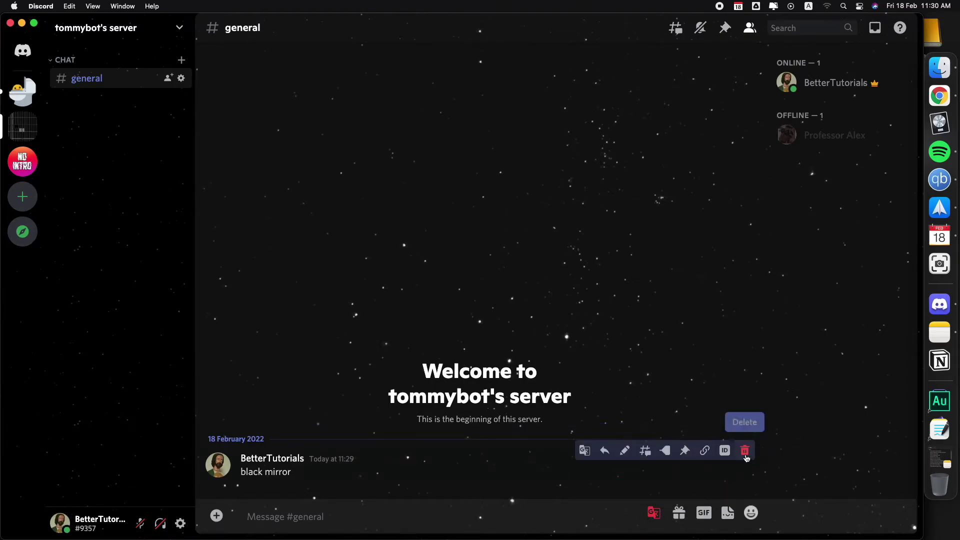
left_click(653, 512)
Keep translate-before-sending on and enable Also Sends the Original Message in Translator settings
left_click(690, 482)
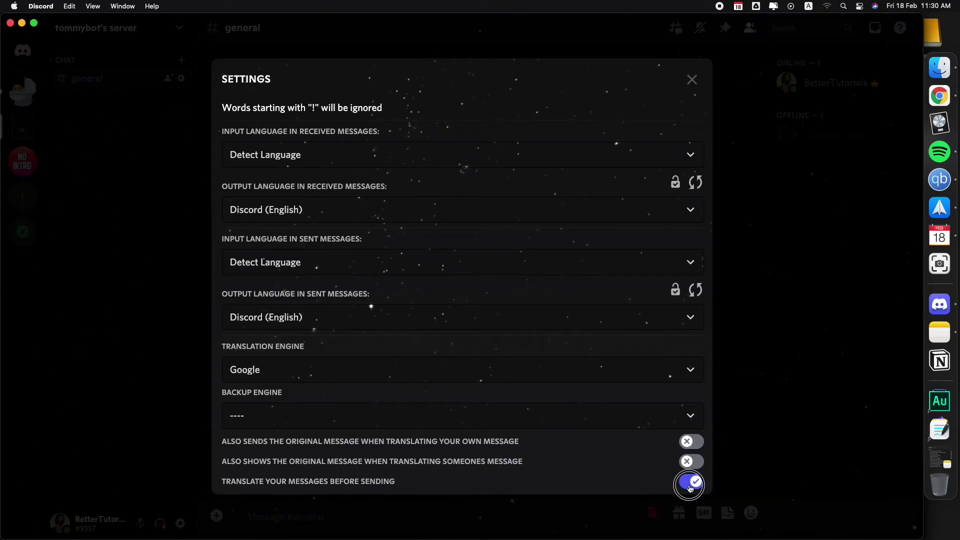
left_click(690, 485)
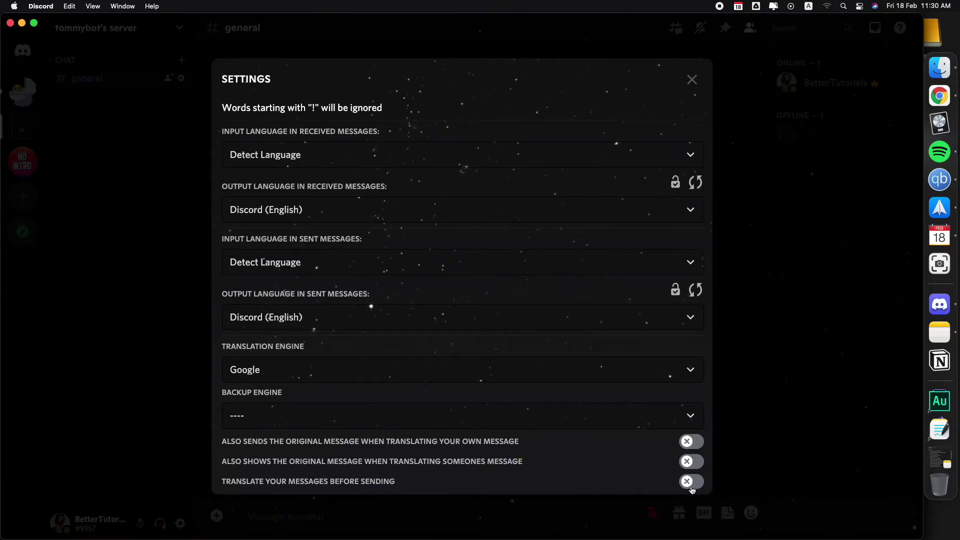
left_click(690, 483)
left_click(688, 441)
left_click(728, 424)
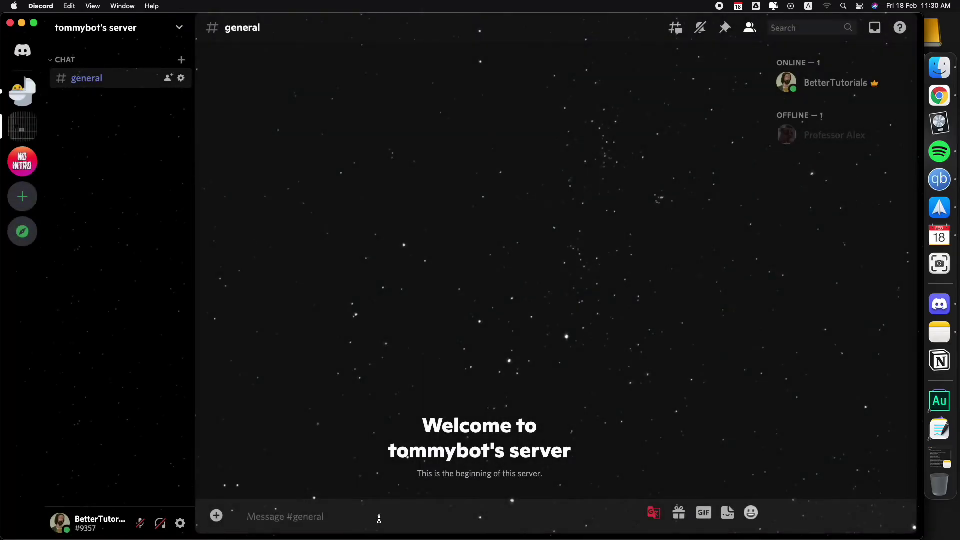
Send 'jose se durmio en clase', posted as 'Jose fell asleep in class' with the original
type("jo")
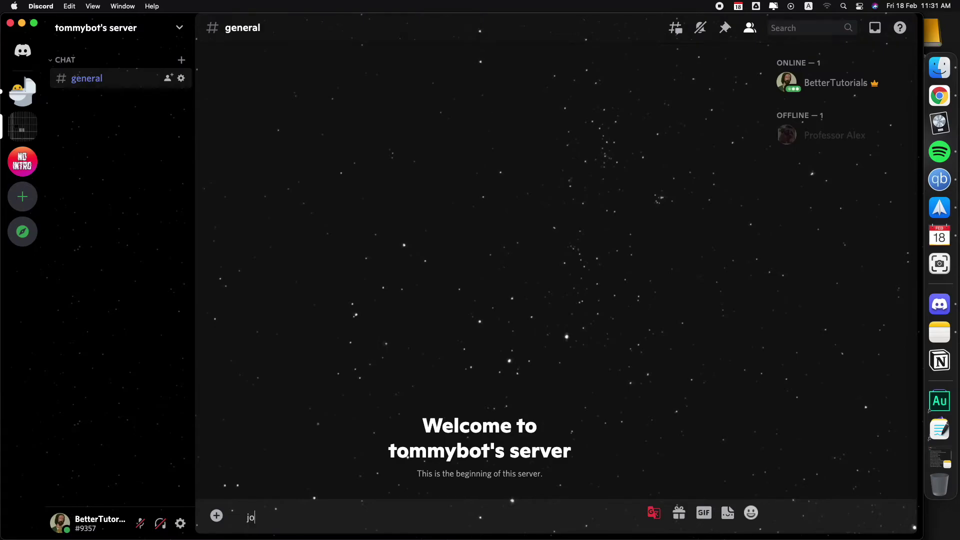
type("se se durmiio")
key("BackSpace")
key("BackSpace")
type("o en clase")
key("Return")
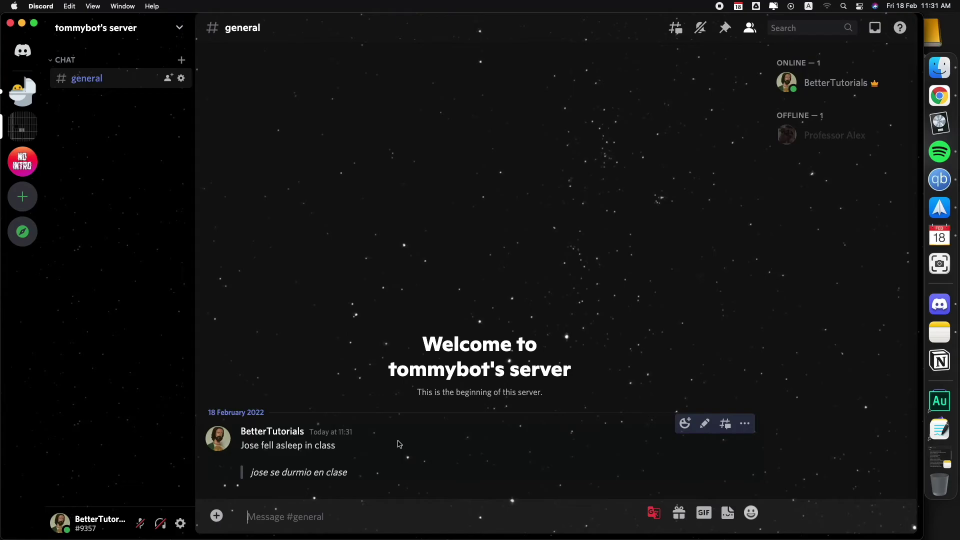
Switch off all three translator options: sending originals, showing originals, and translating before sending
left_click(649, 515)
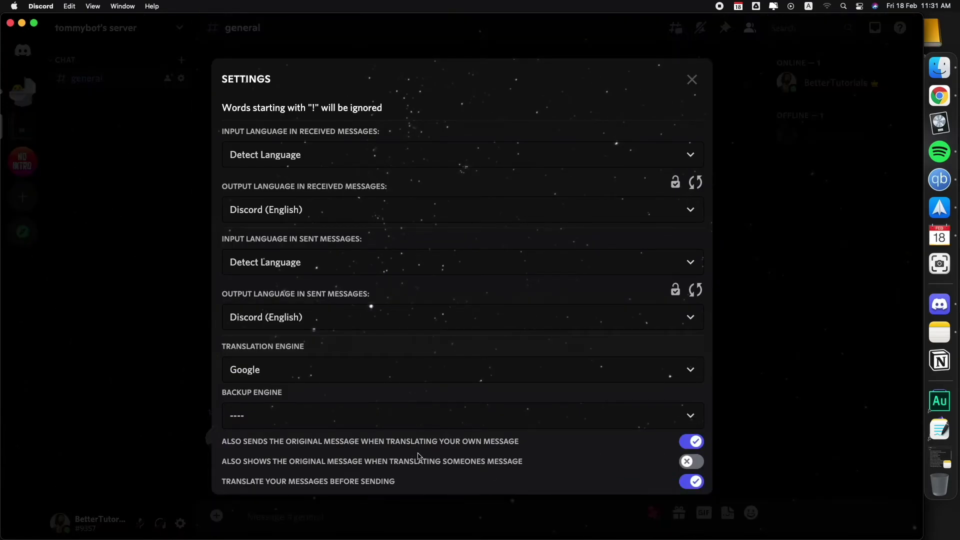
left_click(692, 461)
left_click(738, 456)
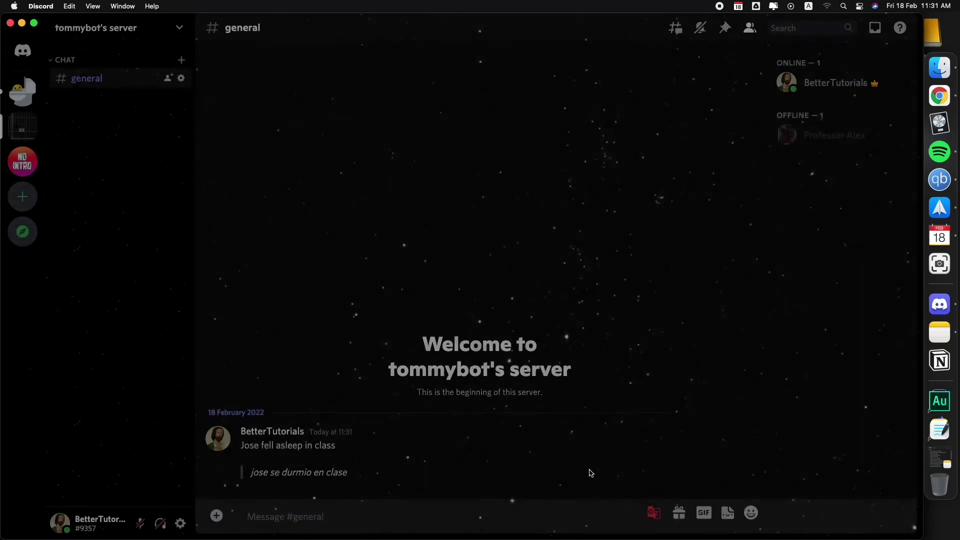
left_click(653, 513)
left_click(691, 441)
left_click(692, 461)
left_click(691, 480)
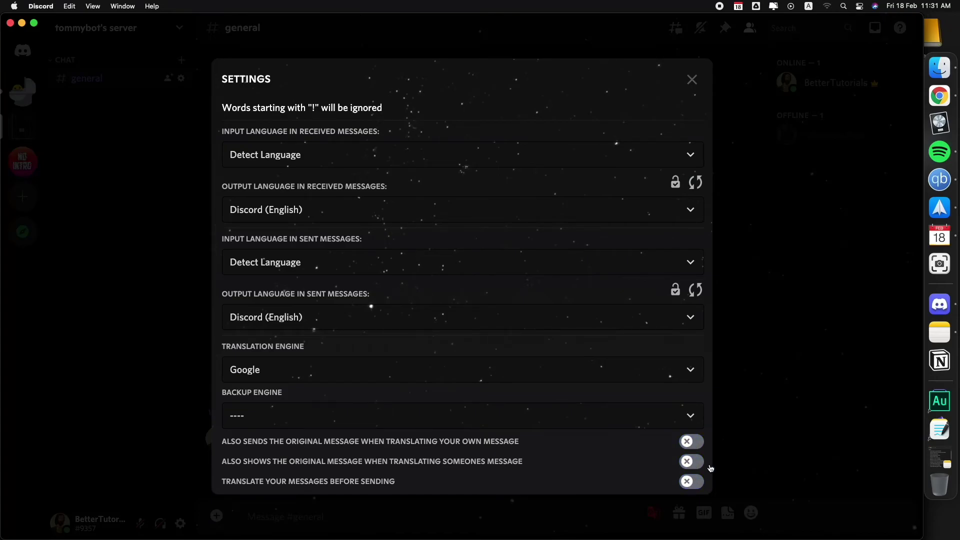
left_click(716, 467)
Delete the 'Jose fell asleep' message and post 'mi mama me golpeaba' untranslated
left_click(738, 423, "shift")
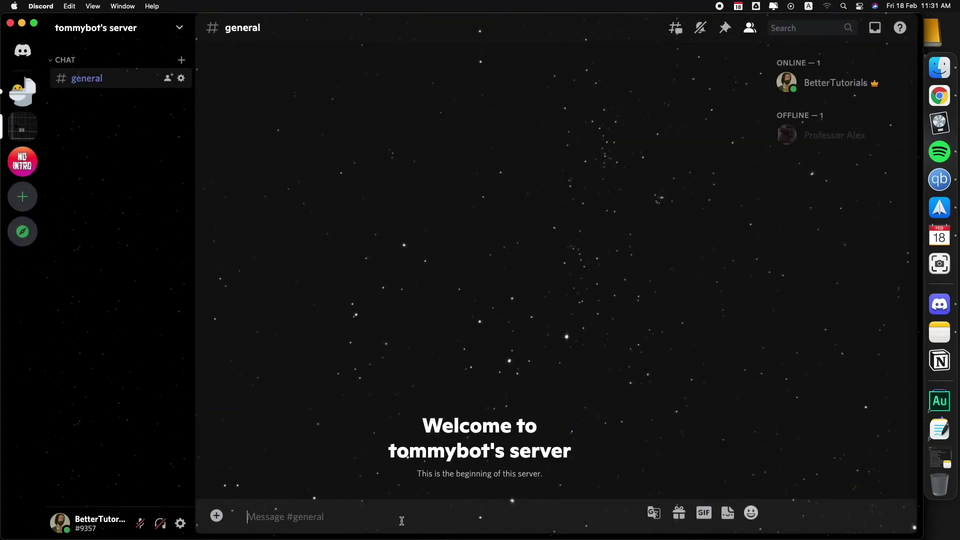
type("mi mama me gole")
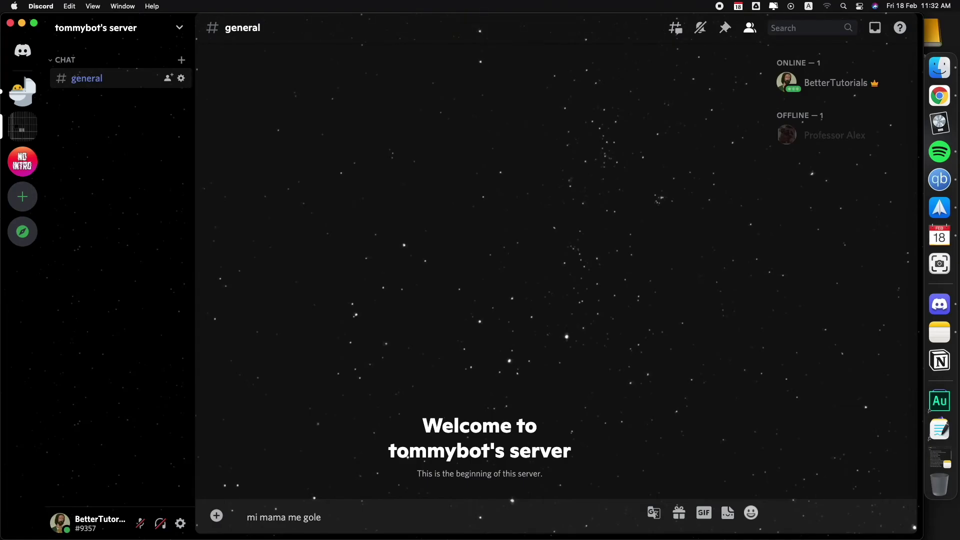
key("BackSpace")
type("peaba")
key("Return")
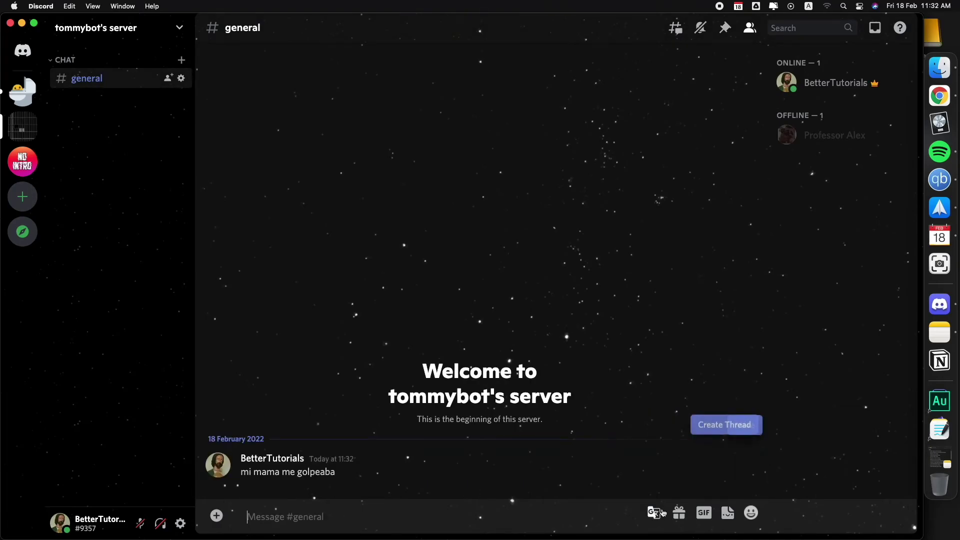
Enable Also Shows the Original Message, then translate 'mi mama me golpeaba' into English
right_click(654, 513)
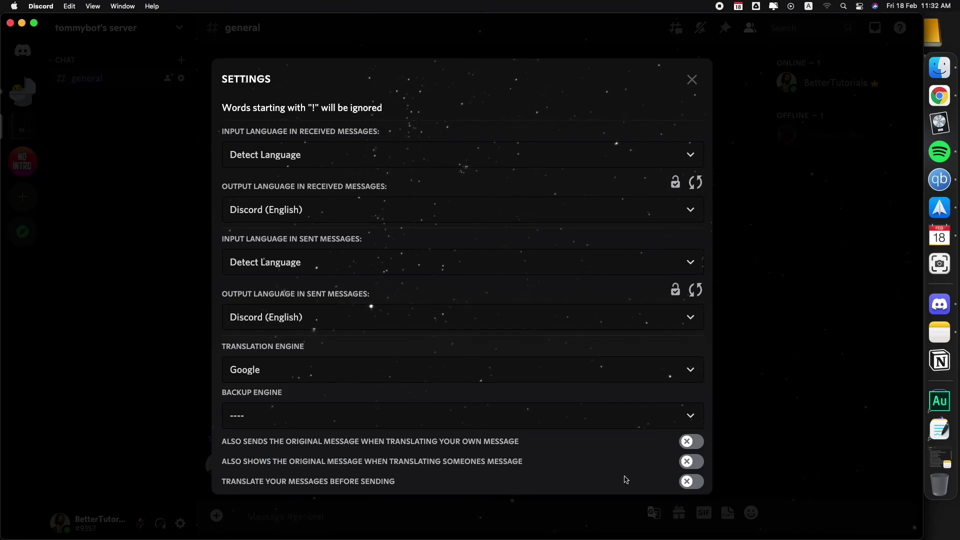
left_click(691, 461)
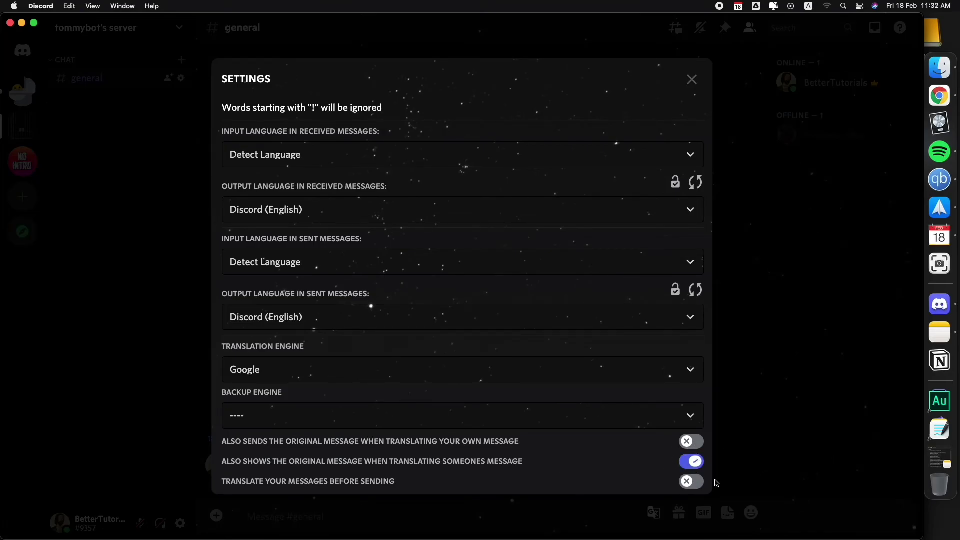
left_click(743, 446)
left_click(744, 450)
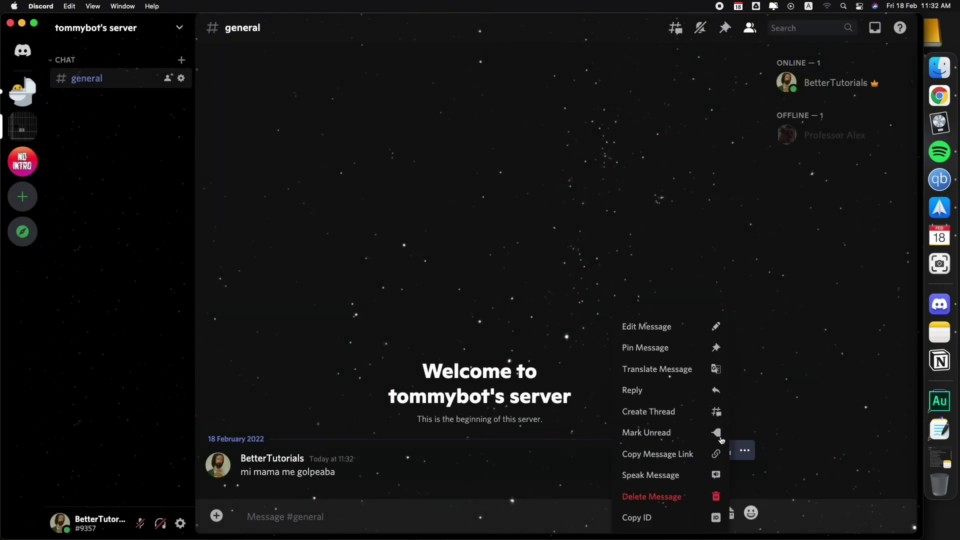
left_click(669, 370)
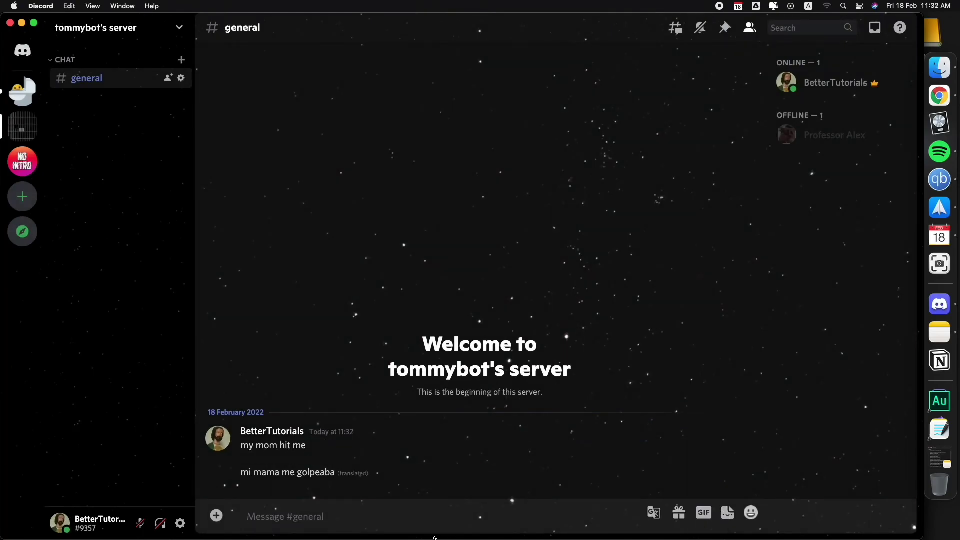
left_click_drag(242, 472, 343, 474)
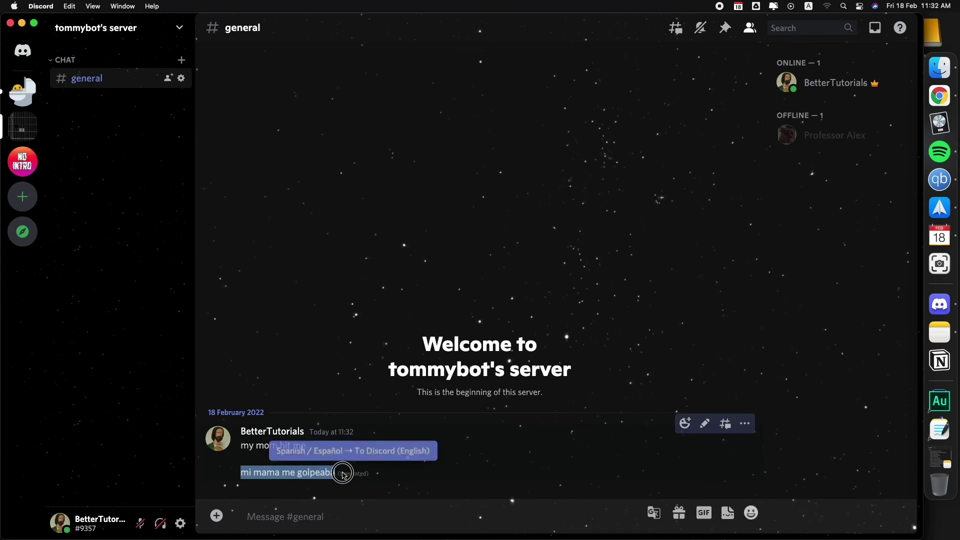
left_click(257, 467)
left_click_drag(248, 446, 312, 453)
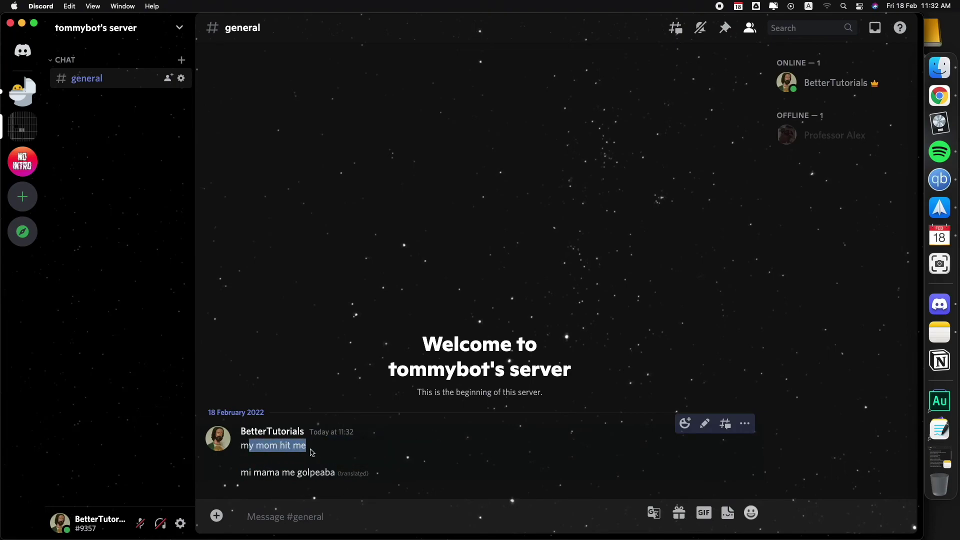
left_click(295, 456)
left_click_drag(249, 445, 329, 452)
left_click(273, 446)
left_click(345, 452)
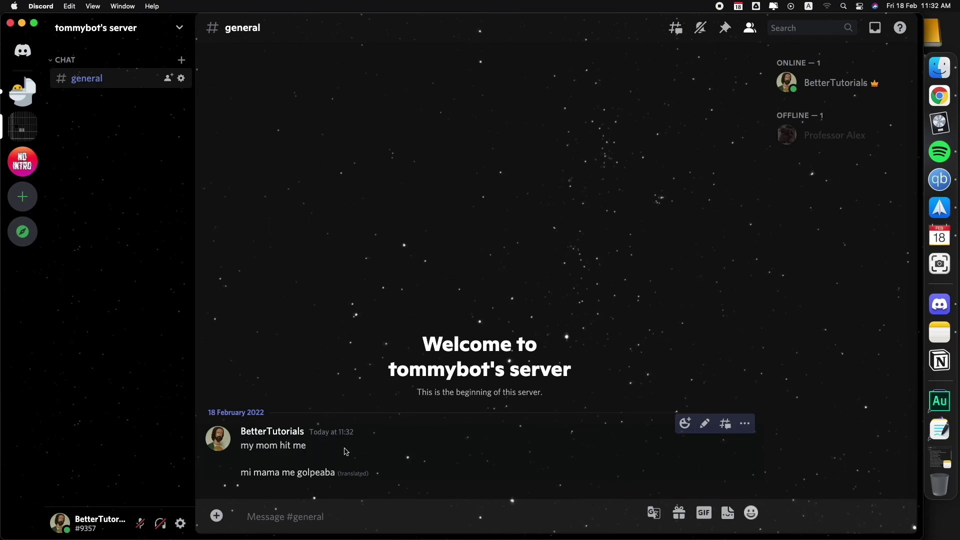